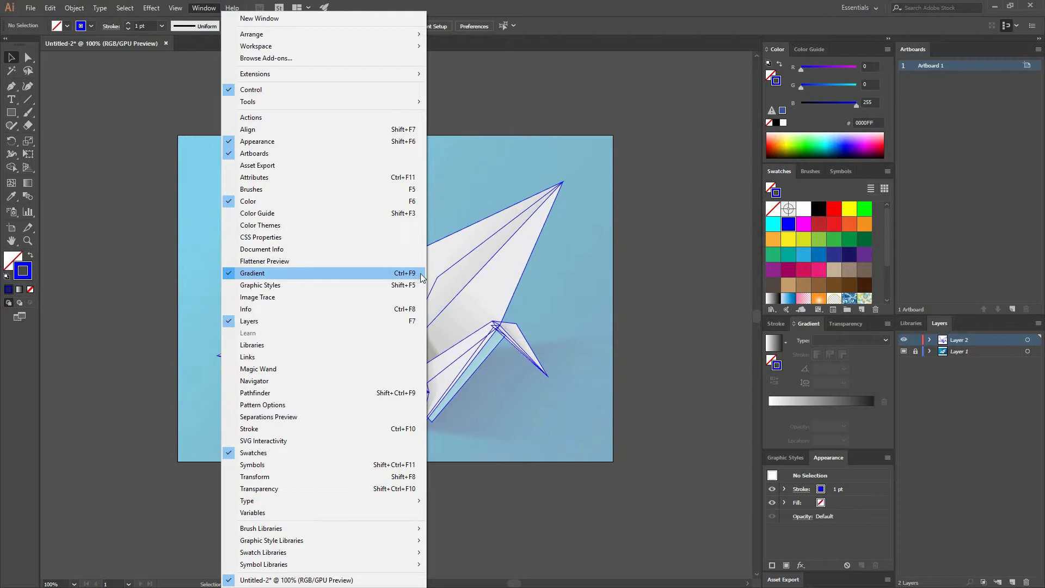
Draw a square about 207 px wide on the empty canvas beside the artboard
left_click(651, 220)
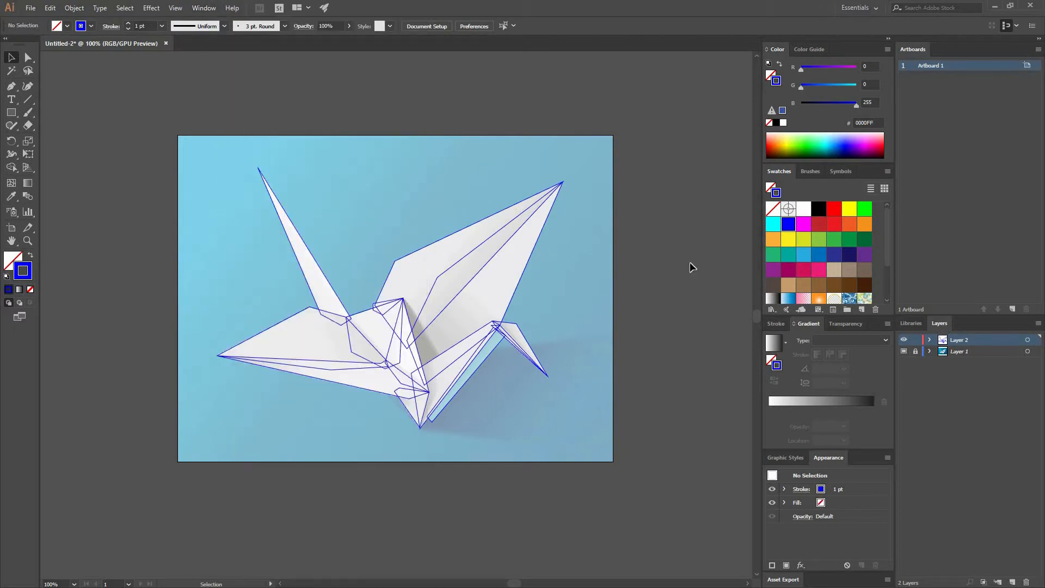
left_click_drag(524, 212, 374, 206)
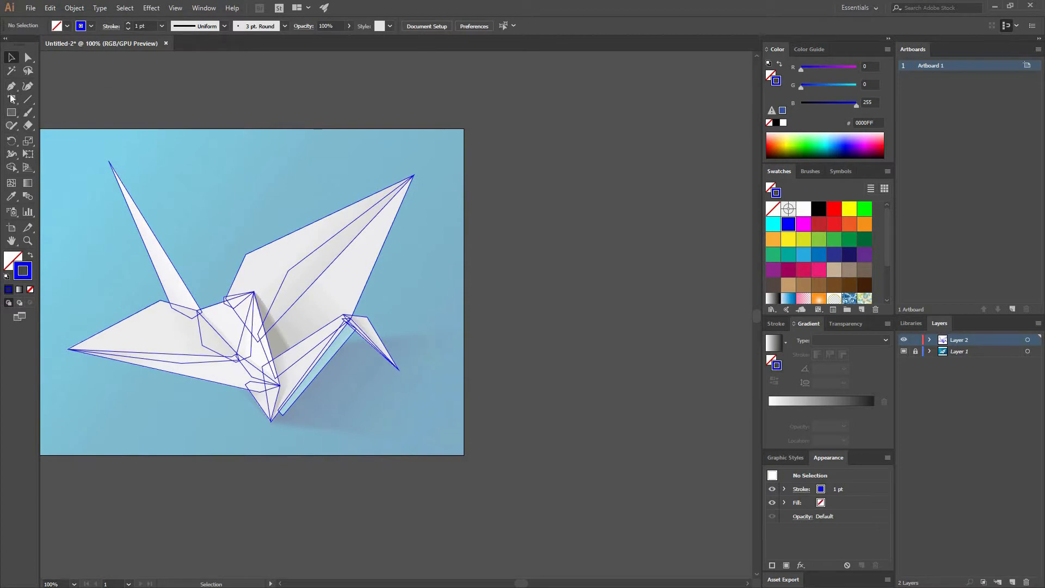
left_click(10, 112)
left_click_drag(478, 134, 590, 222)
key("v")
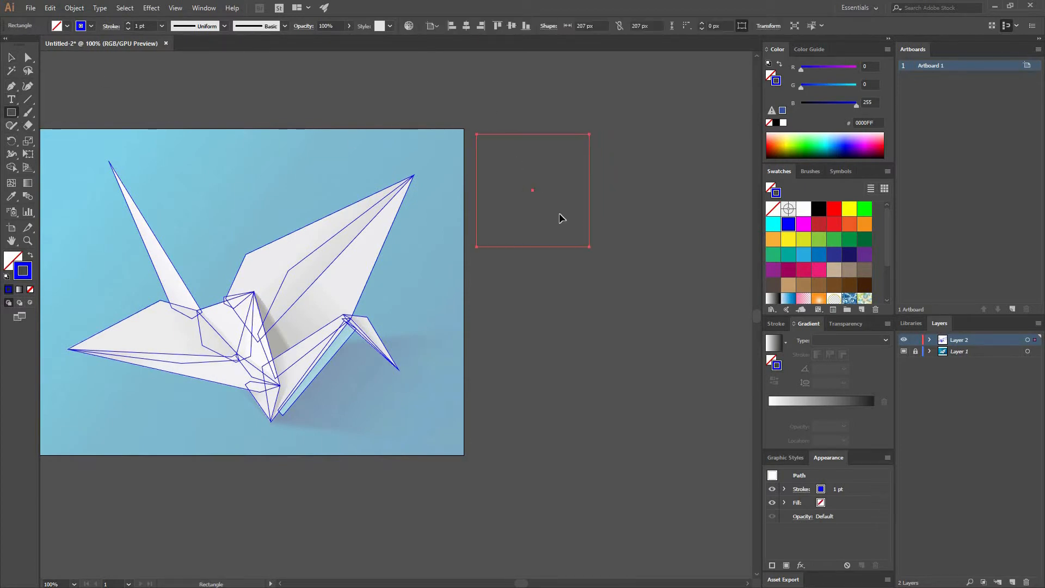
Swap the square's fill and stroke so it has a blue fill and no stroke
left_click_drag(89, 250, 31, 260)
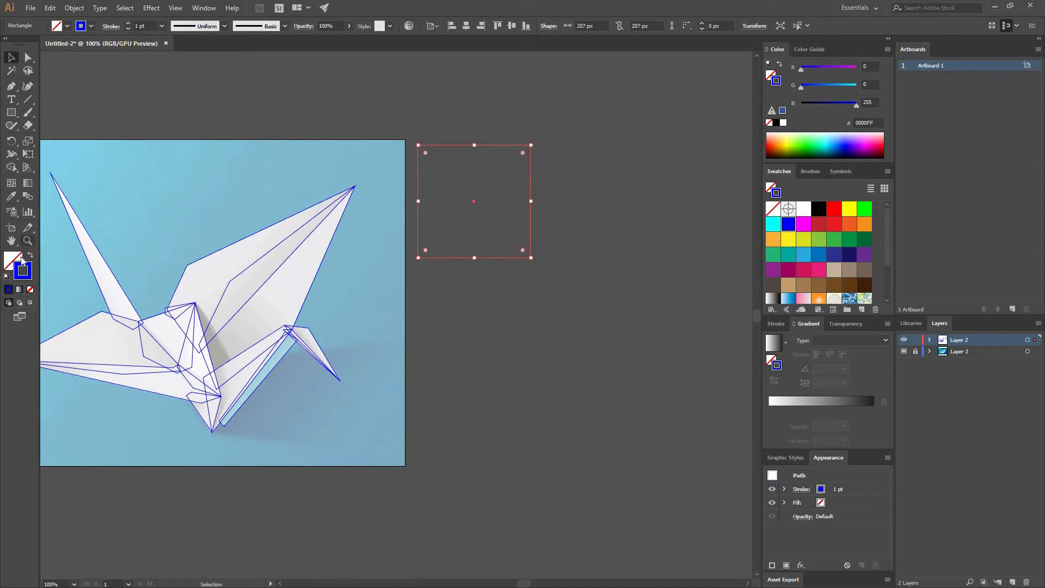
left_click(30, 255)
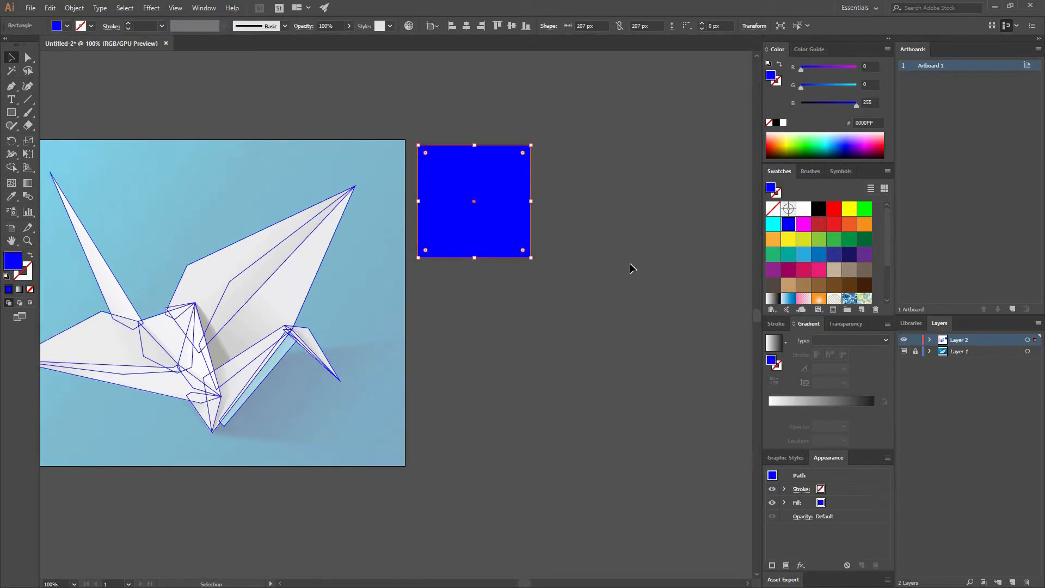
left_click(588, 234)
Fill the square with a linear white-to-black gradient
left_click(444, 236)
left_click(773, 343)
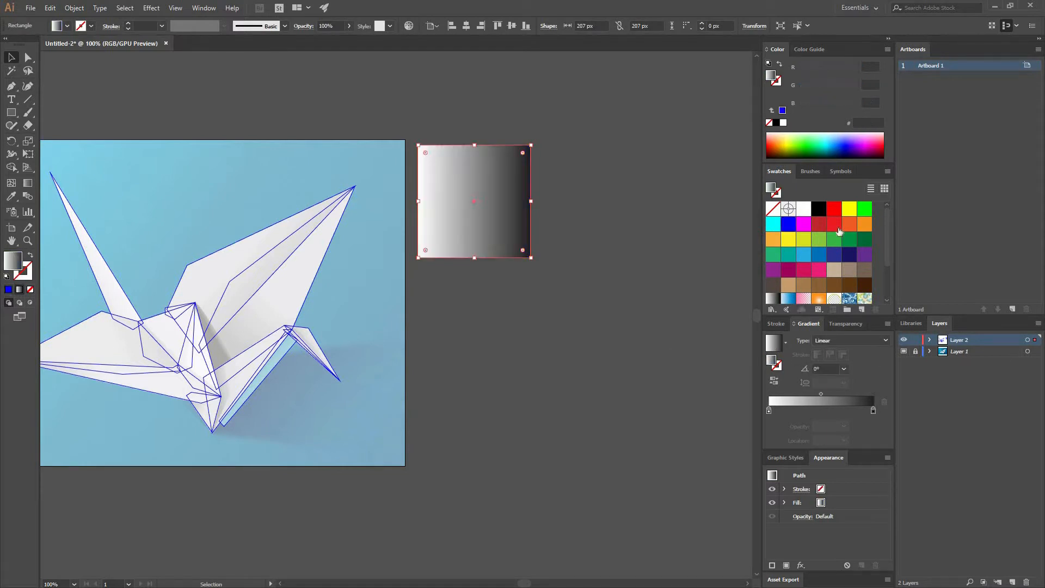
scroll(770, 249, "down", 3)
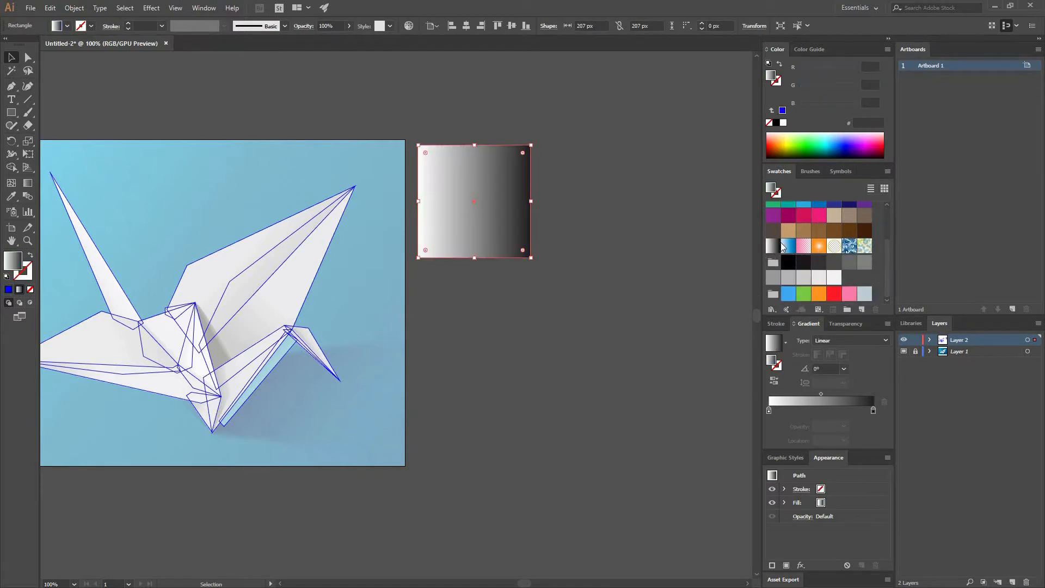
left_click(805, 248)
key("ctrl+z")
left_click(625, 249)
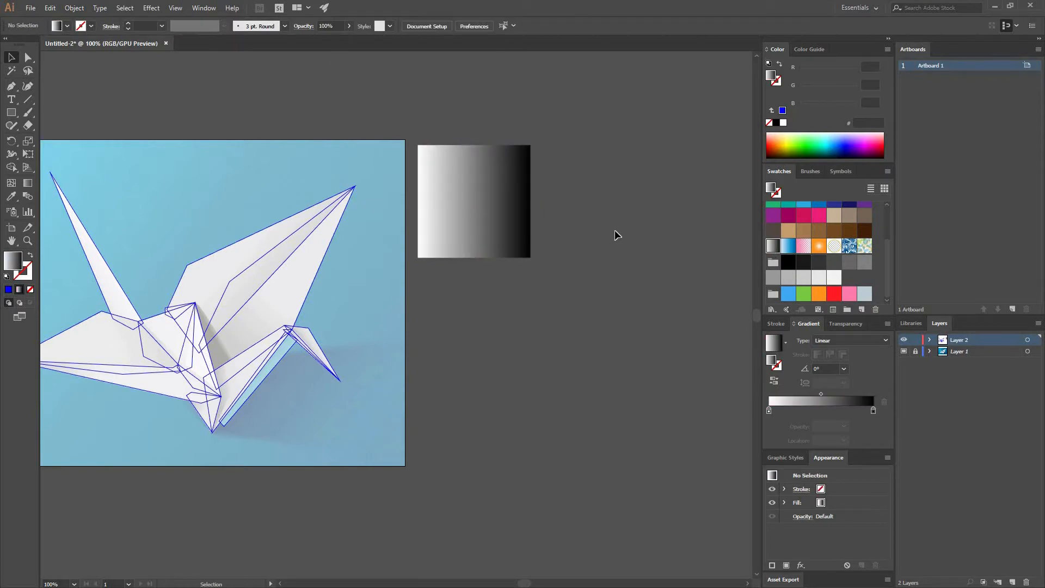
Duplicate the gradient square directly above the original and fill the copy with plain white
left_click_drag(451, 165, 414, 226)
left_click_drag(440, 291, 457, 158)
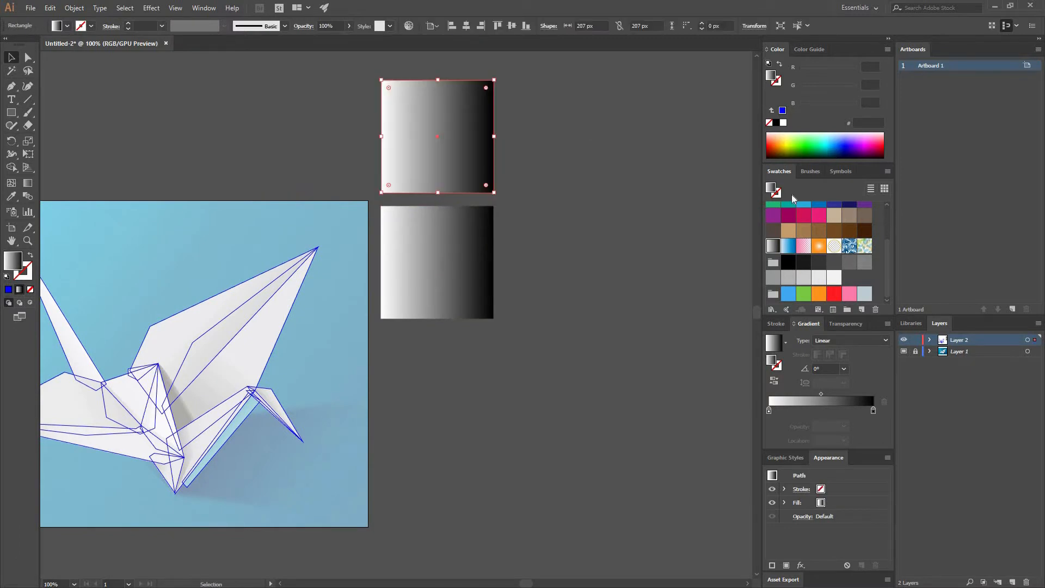
scroll(790, 235, "up", 4)
left_click(803, 209)
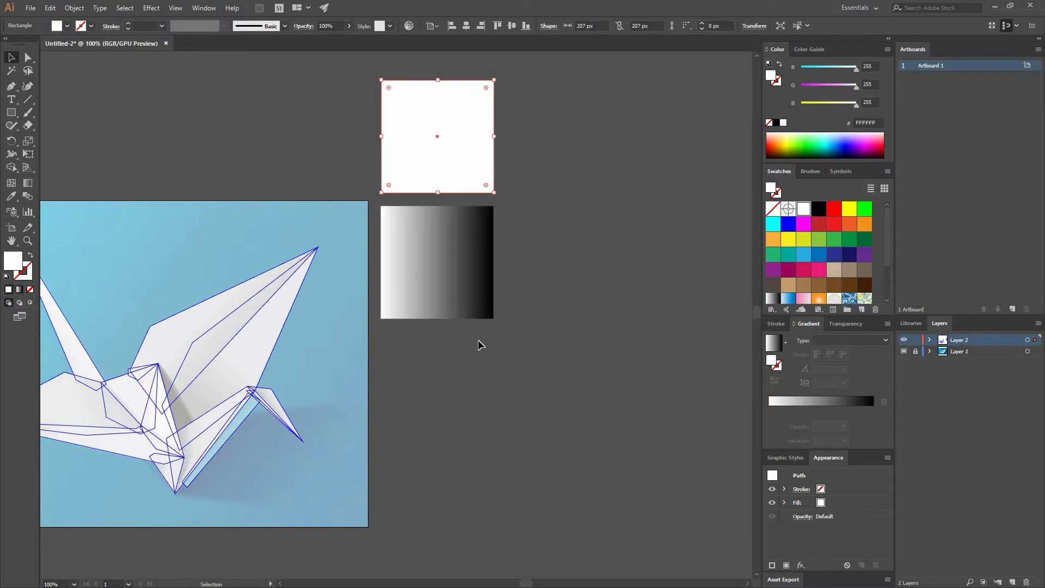
left_click(503, 322)
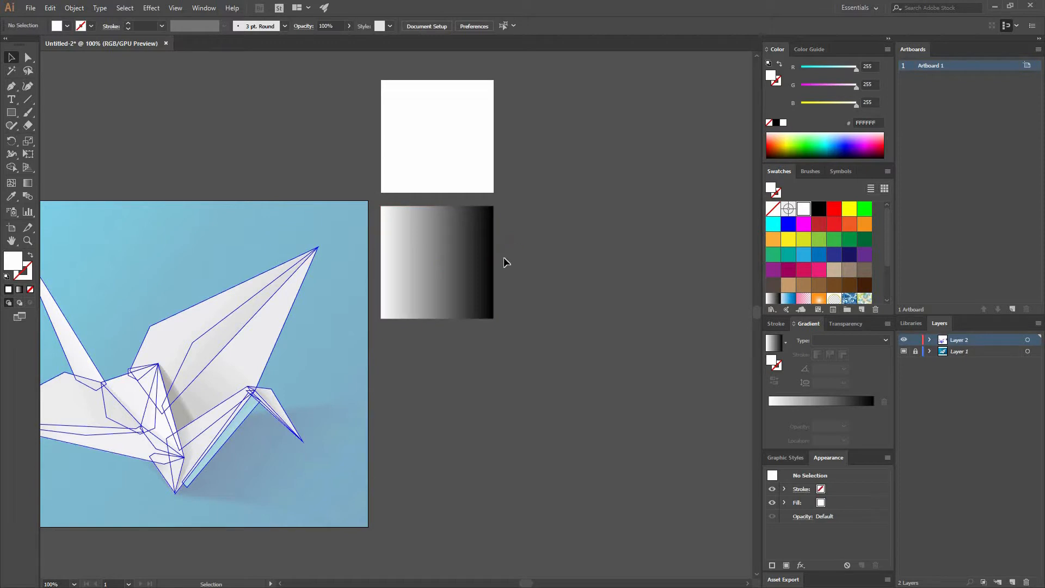
Change the lower square's gradient type to Radial
left_click(486, 302)
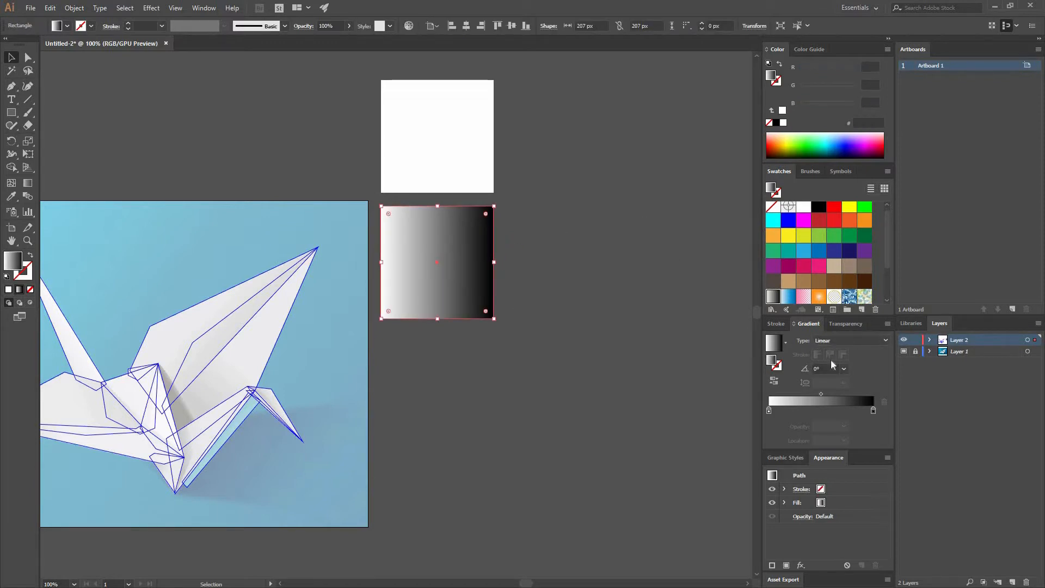
left_click(844, 344)
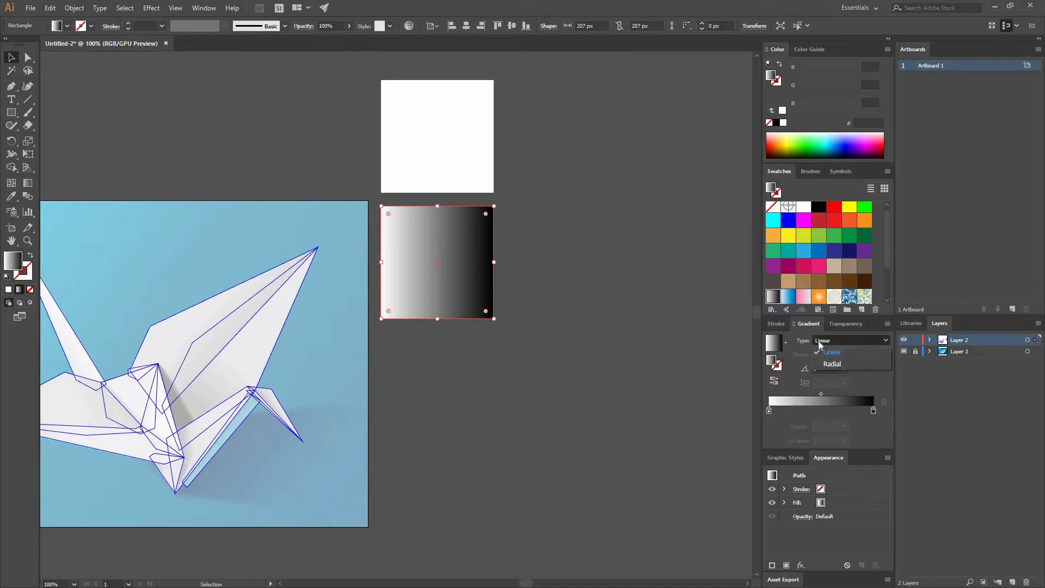
left_click(848, 366)
left_click(666, 350)
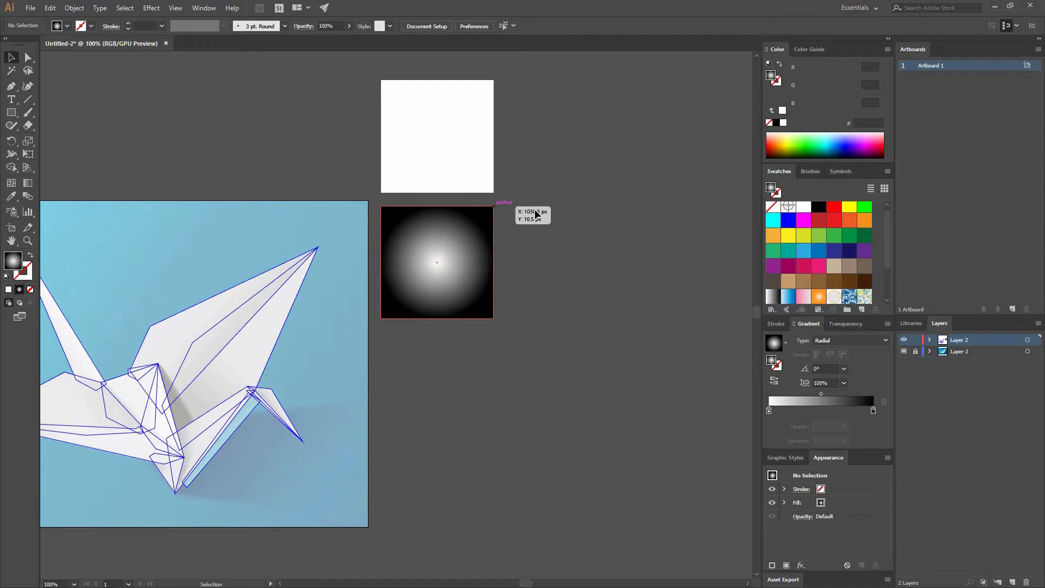
Draw a circle about 174 px in diameter with the radial gradient fill, beside the gradient square
left_click_drag(11, 113, 59, 138)
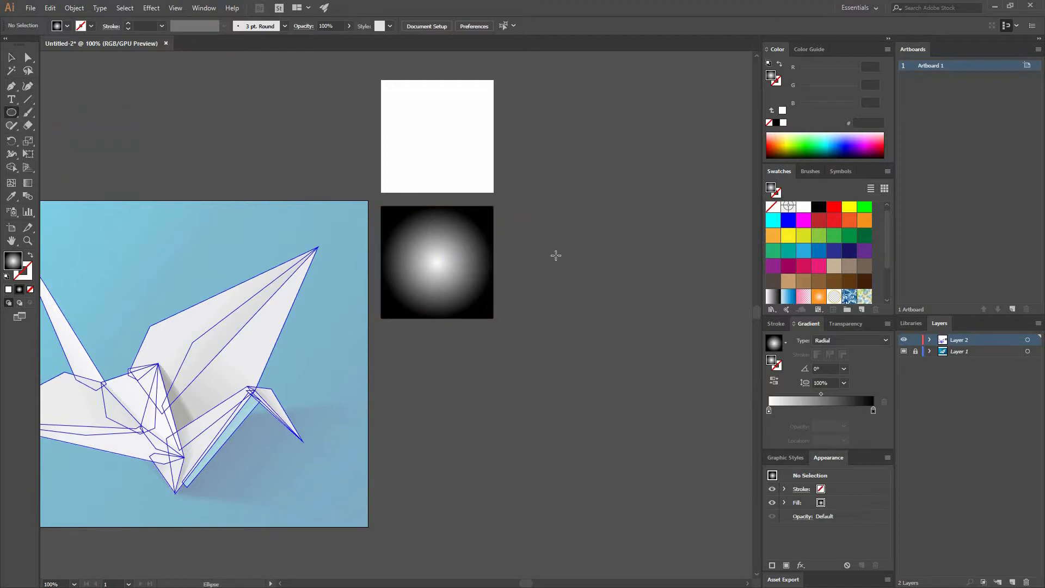
left_click_drag(612, 283, 583, 252)
key("v")
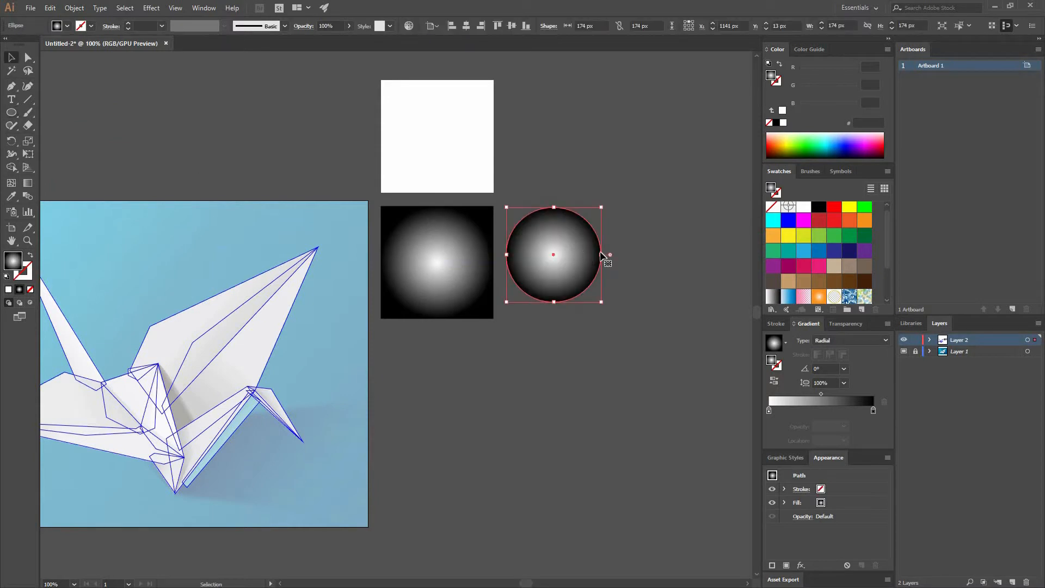
left_click(508, 221)
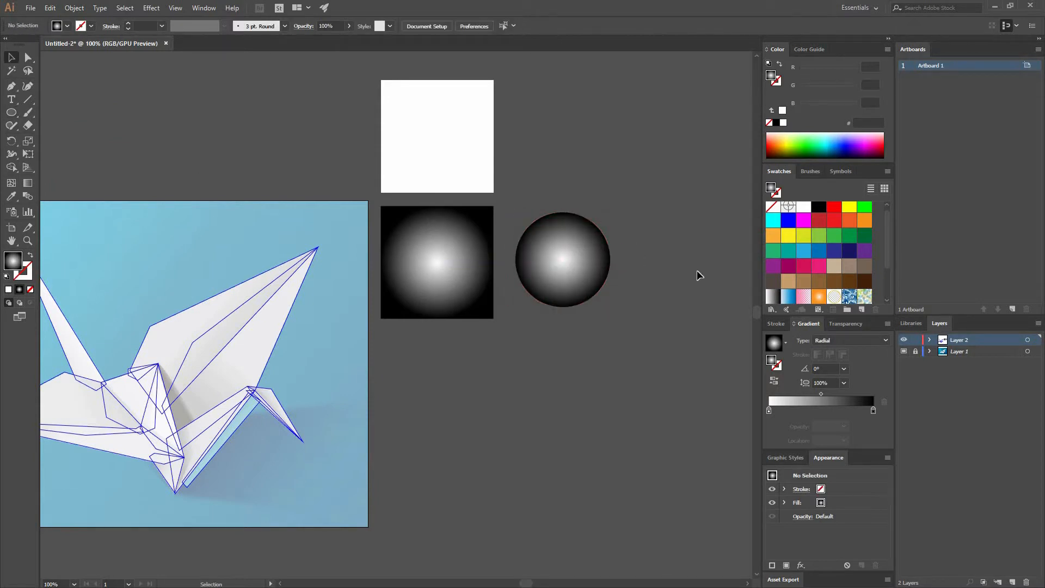
Duplicate the gradient circle above the original, beside the white square, and fill the copy with white
left_click_drag(587, 288, 587, 164)
left_click(804, 210)
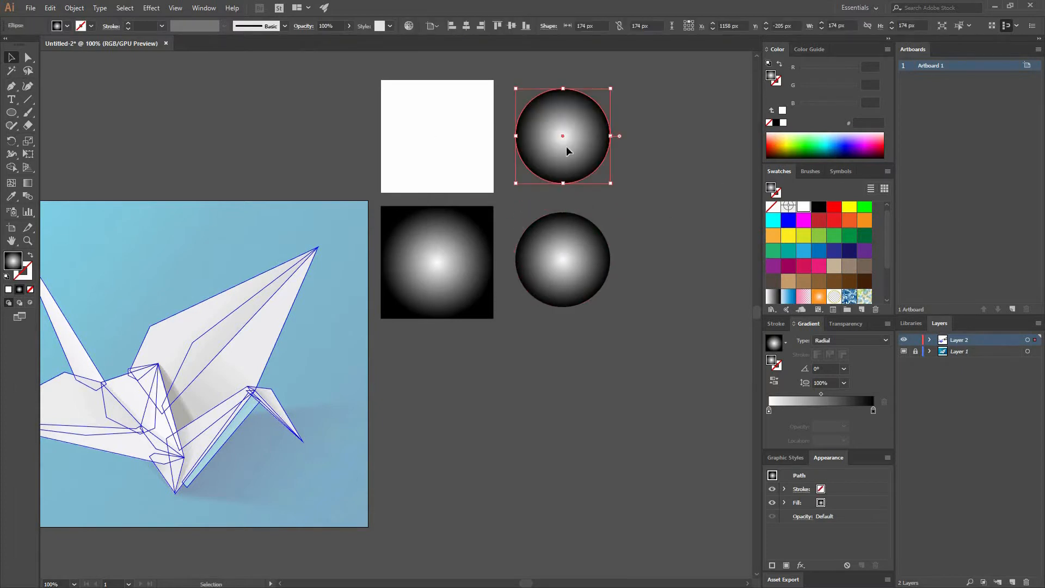
left_click(665, 215)
Align the gradient circle vertically with the centre of the gradient square
left_click_drag(402, 240, 402, 240)
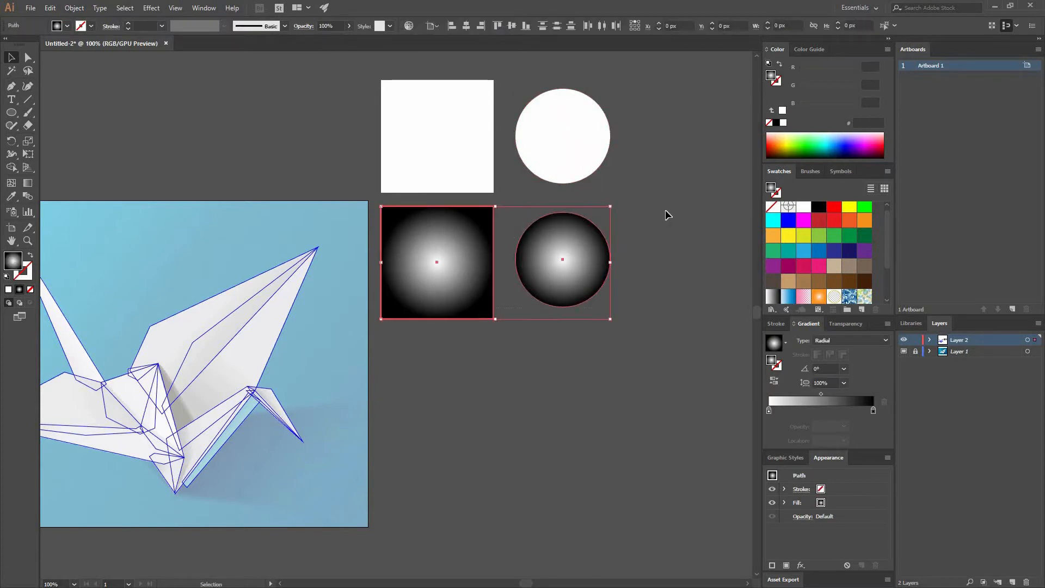
left_click(606, 110)
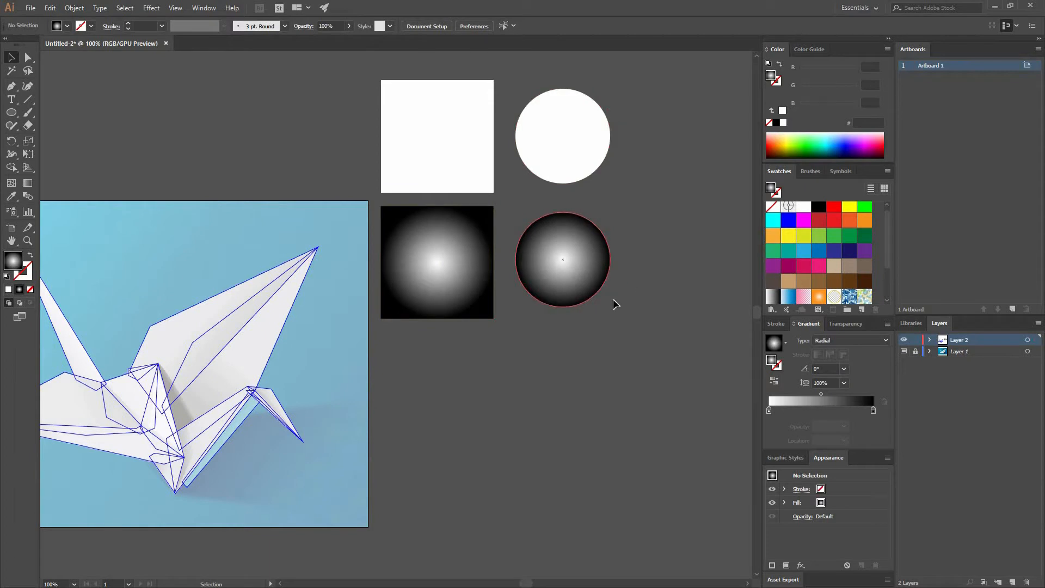
left_click(581, 253)
left_click(661, 244)
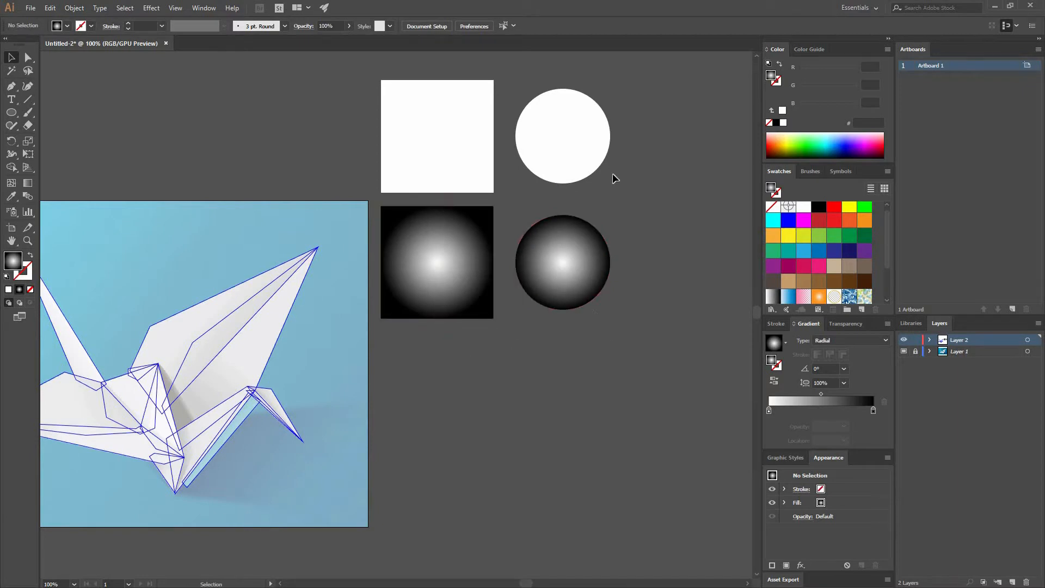
Change the lower square's gradient type to Linear and look through the available gradient angles
left_click_drag(527, 214, 451, 252)
left_click(403, 308)
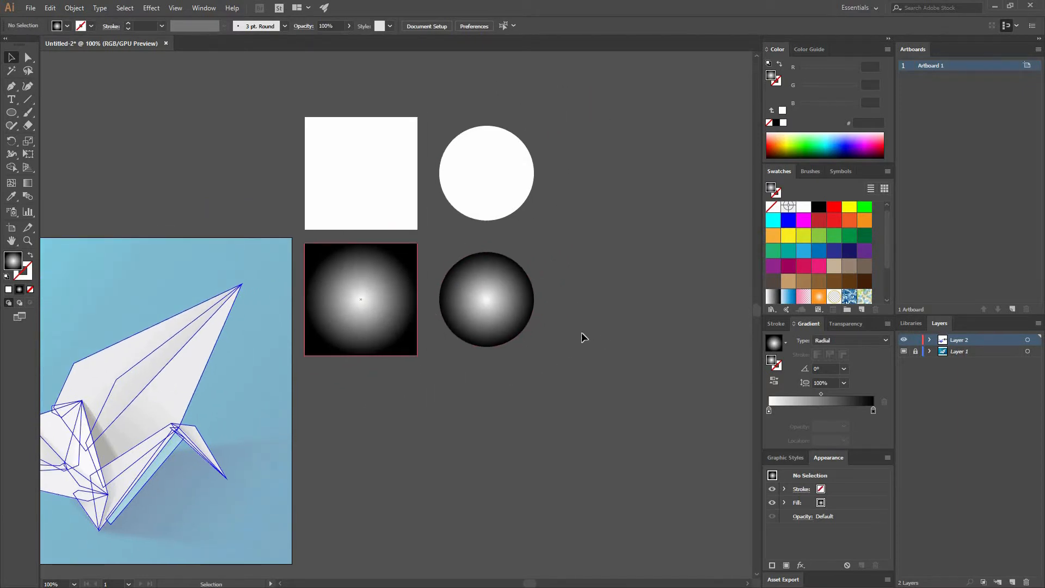
left_click(856, 340)
left_click(838, 352)
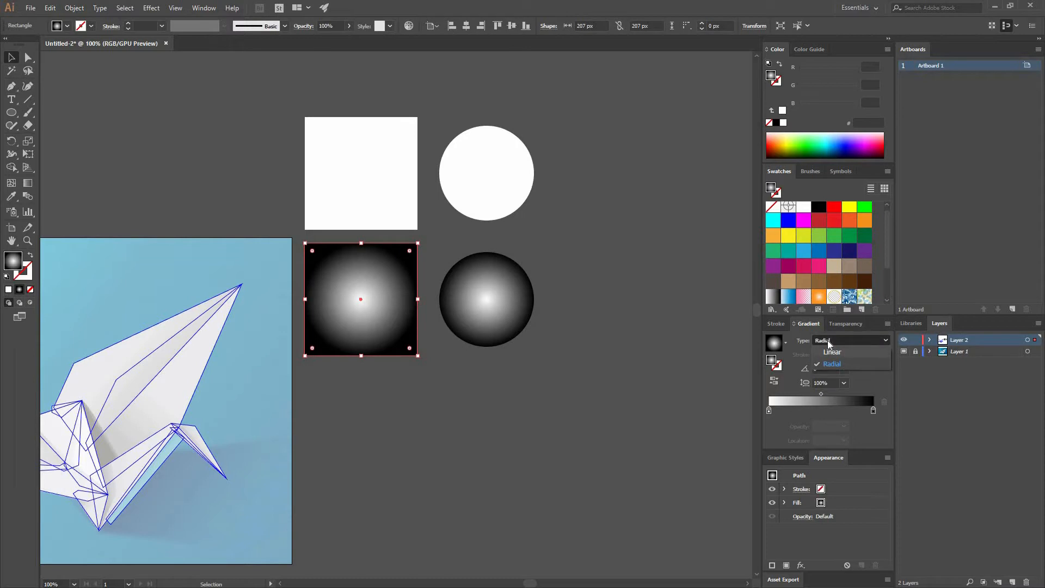
left_click(844, 368)
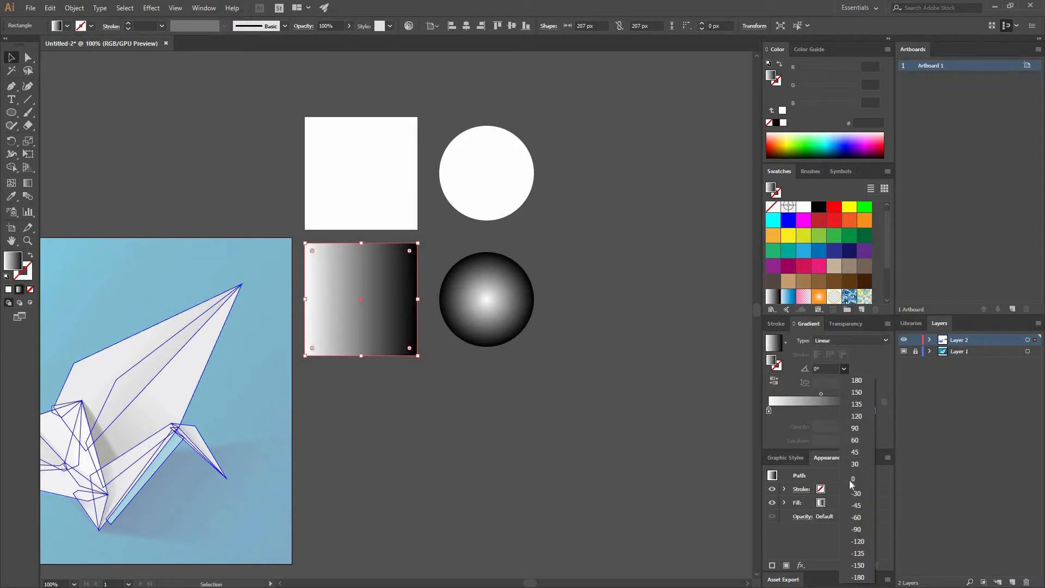
left_click(269, 303)
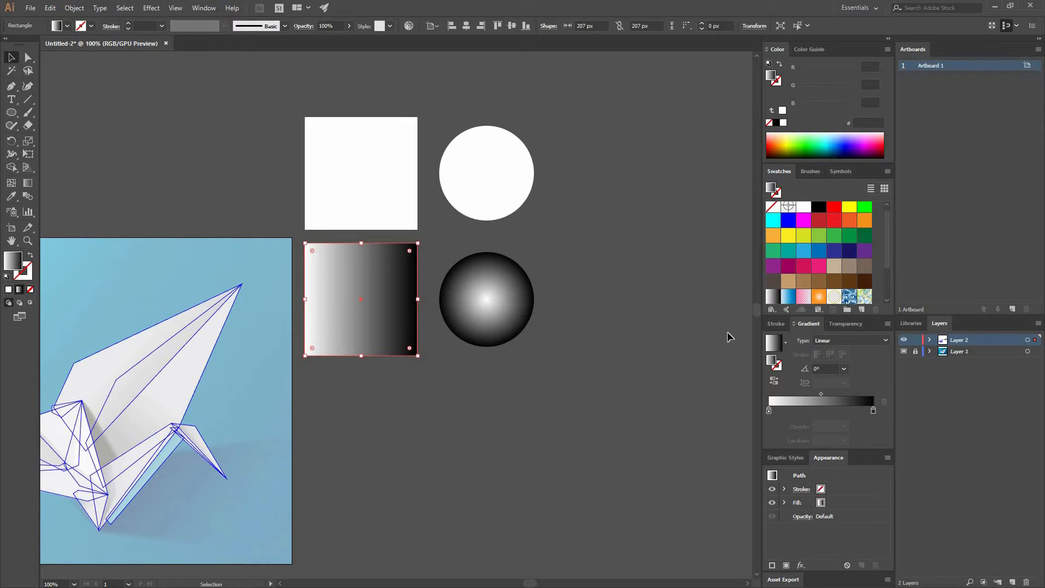
Set the lower square's linear gradient angle to 30°
left_click(844, 369)
left_click(860, 462)
left_click(697, 380)
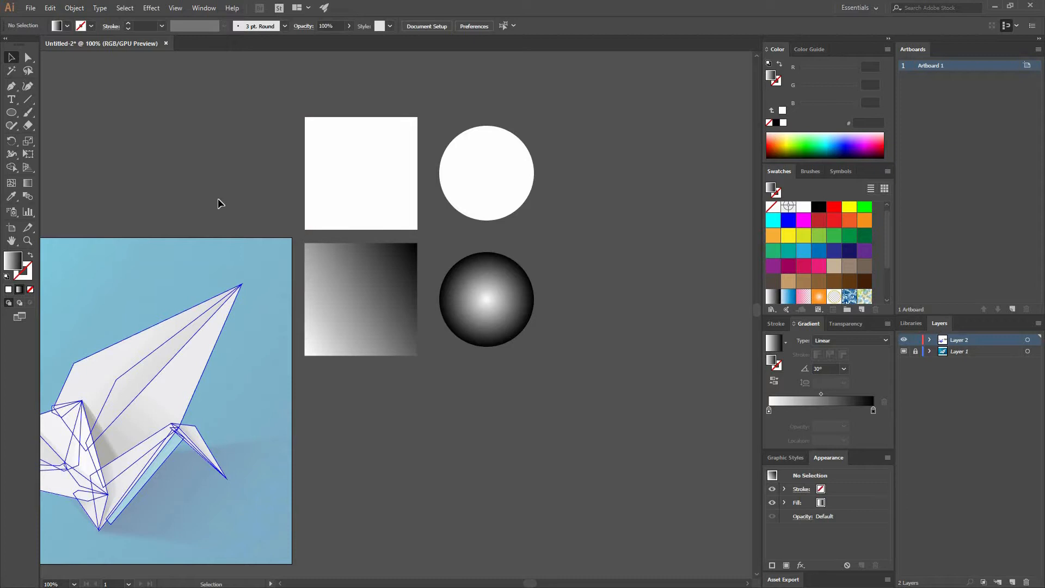
Set the lower square's gradient angle to 90° so the blend runs vertically
left_click(379, 300)
left_click(843, 369)
left_click(854, 429)
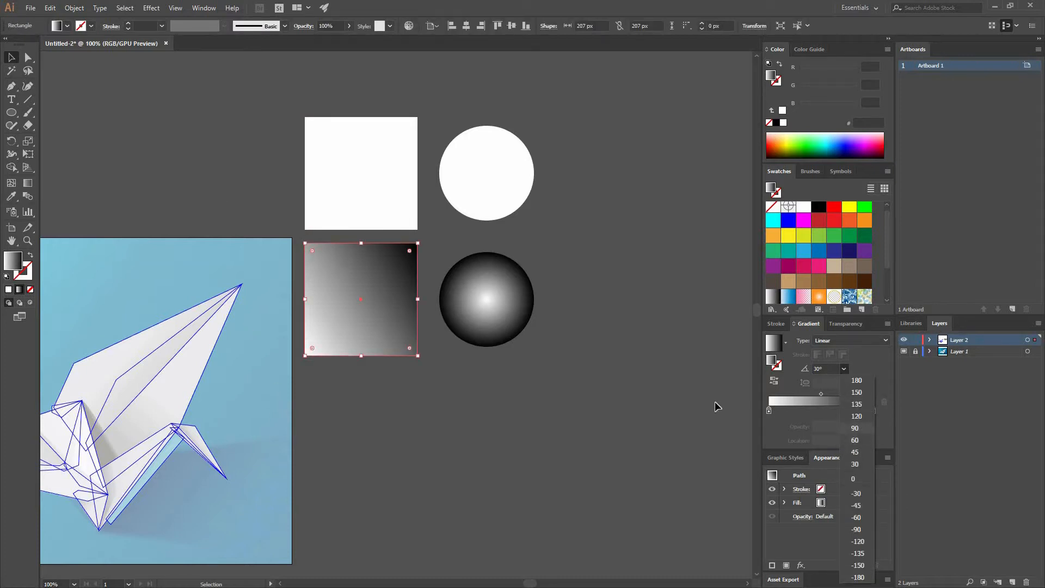
left_click(359, 377)
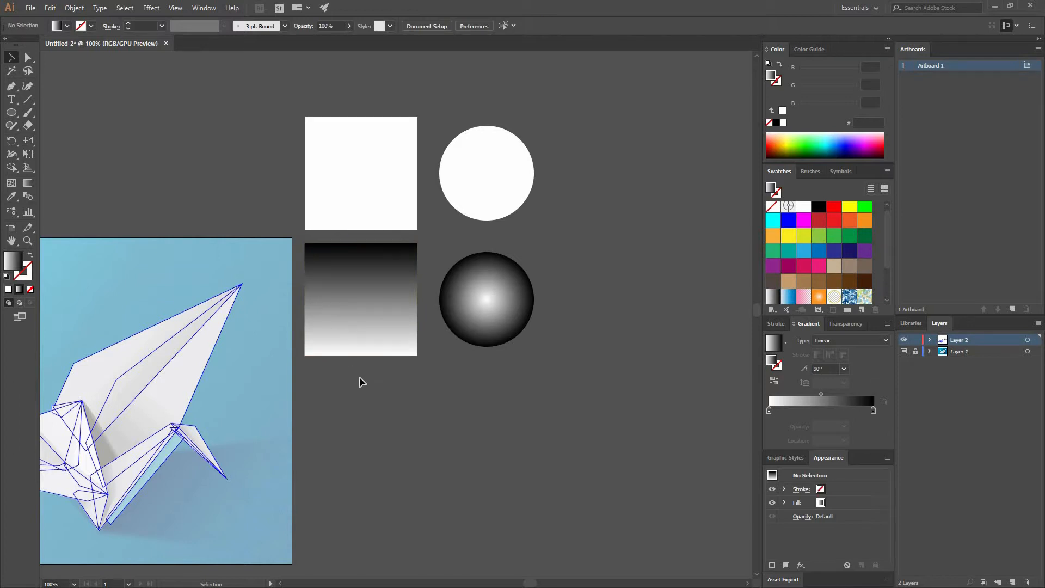
Set the lower square's gradient angle to 135° for a diagonal blend
left_click(399, 340)
left_click(844, 369)
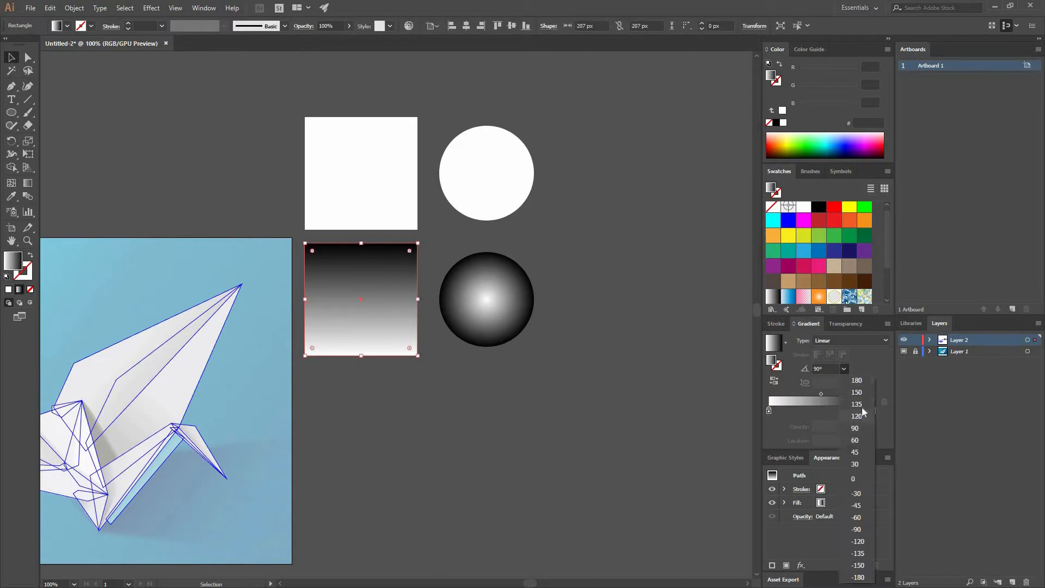
left_click(863, 412)
left_click(471, 343)
Return the lower square's gradient angle to 30°
left_click(408, 339)
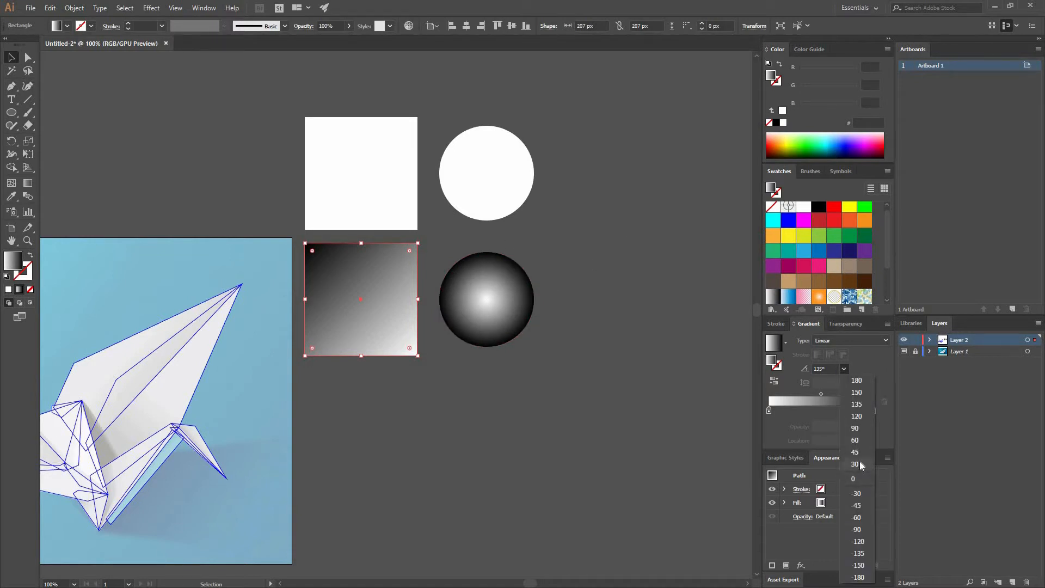
left_click(860, 465)
left_click(312, 374)
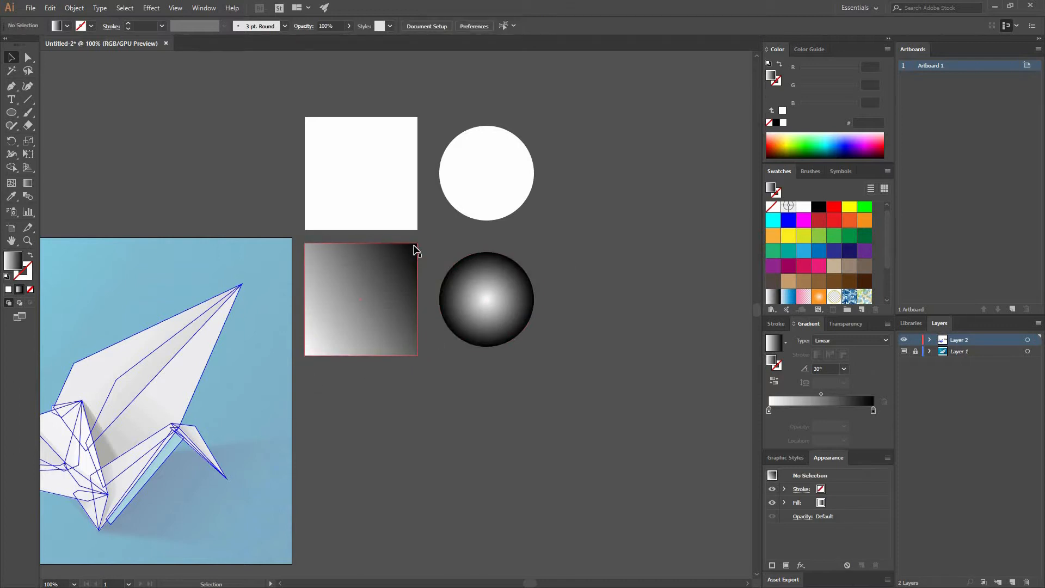
Reverse the gradient direction of the lower square and of the gradient circle
left_click(361, 275)
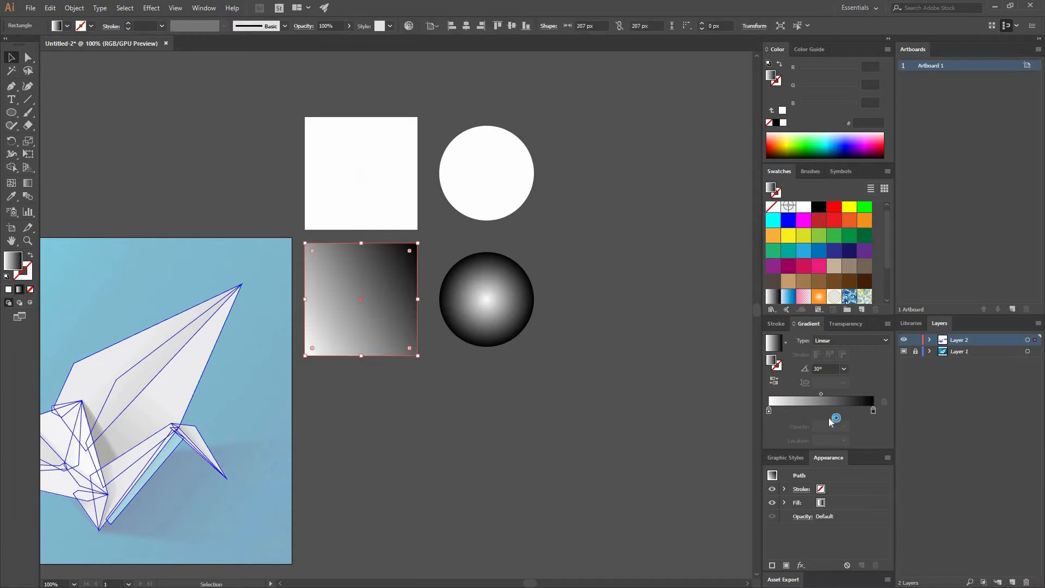
left_click(772, 383)
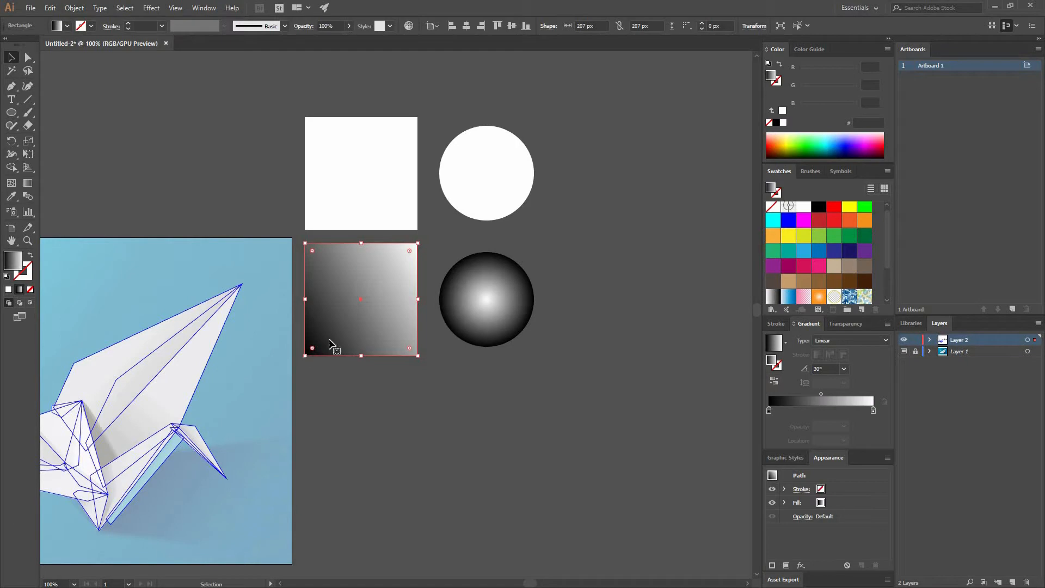
left_click(526, 324)
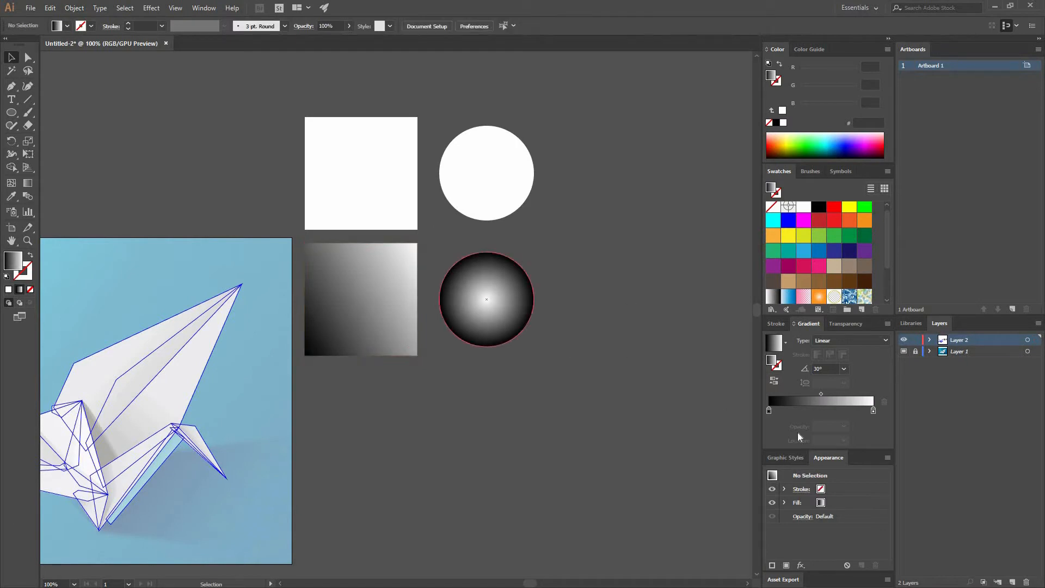
left_click(506, 313)
left_click(656, 416)
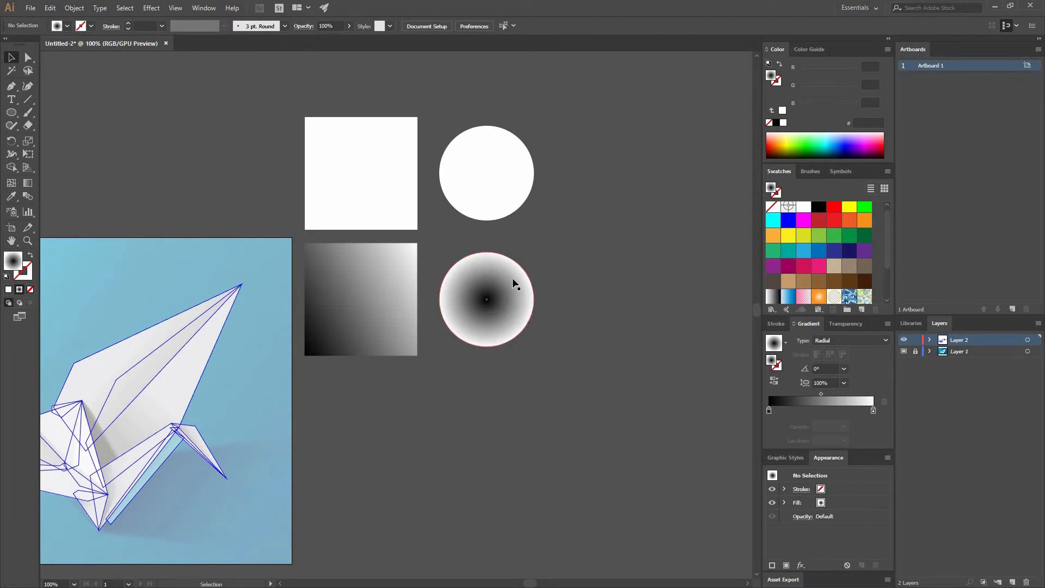
Reverse the lower circle's radial gradient so white sits at the centre and black at the edge
left_click(517, 306)
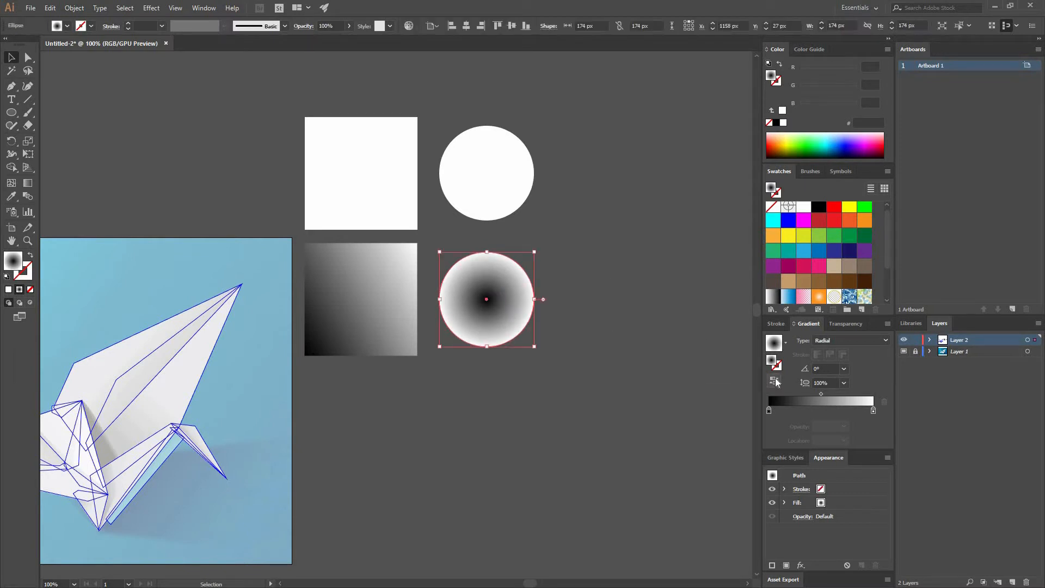
left_click(670, 359)
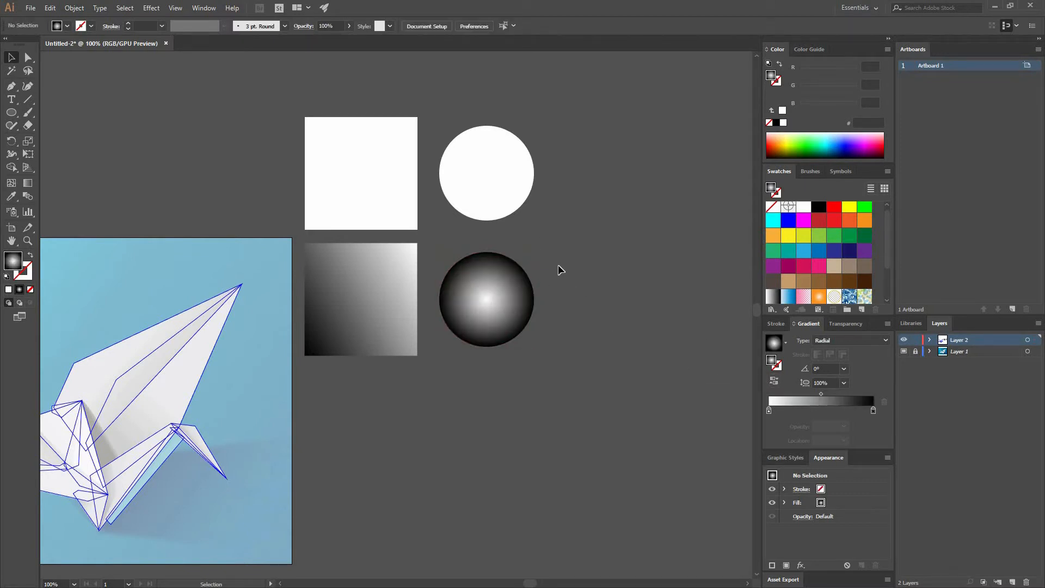
Set the lower circle's gradient aspect ratio to 80% for a slightly flattened highlight
left_click(473, 292)
left_click(844, 382)
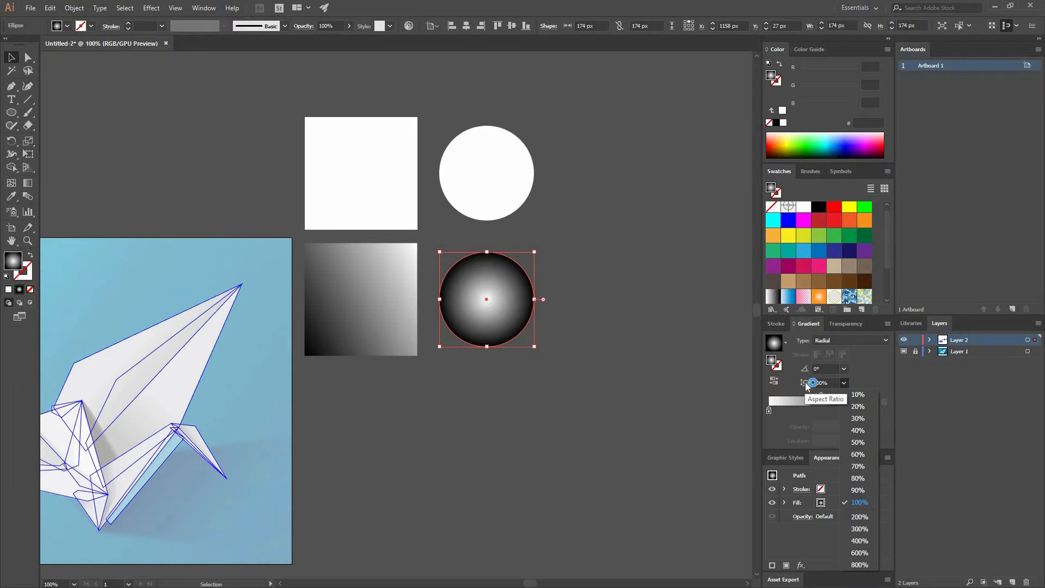
left_click(858, 477)
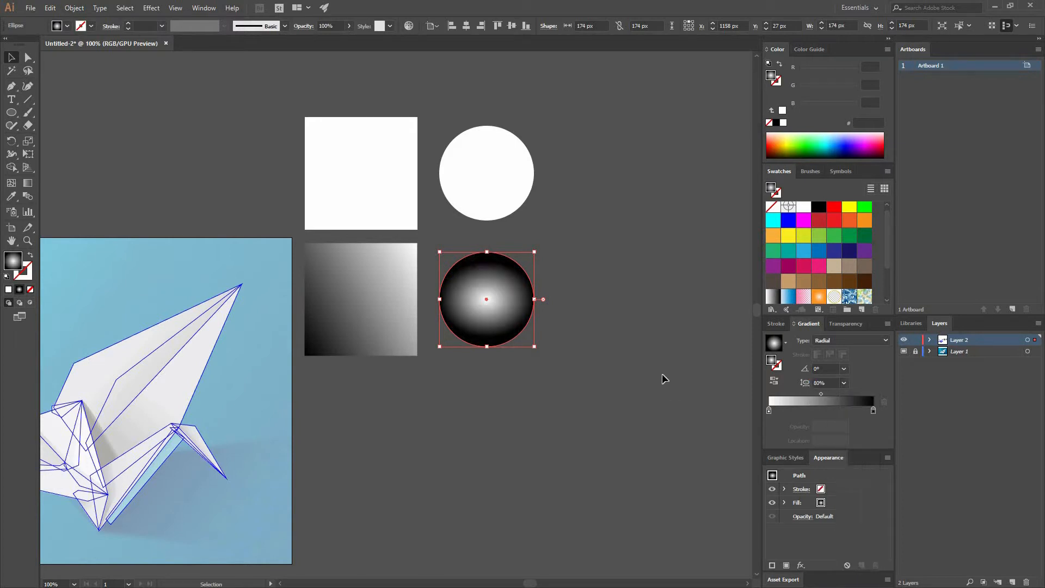
key("ctrl+shift+a")
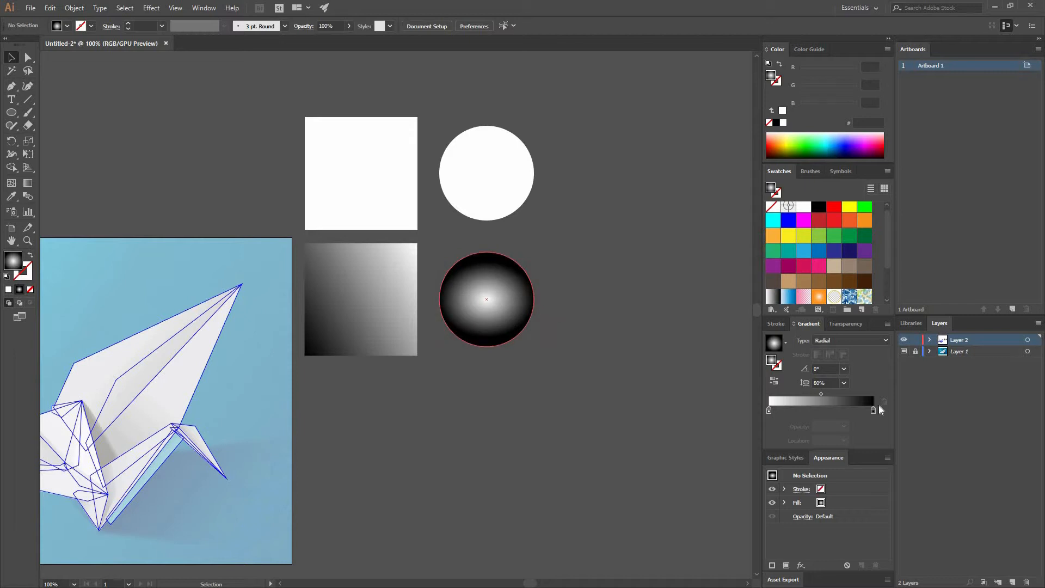
Set the lower circle's gradient aspect ratio to 40% to squash the highlight into a narrow ellipse
left_click(525, 312)
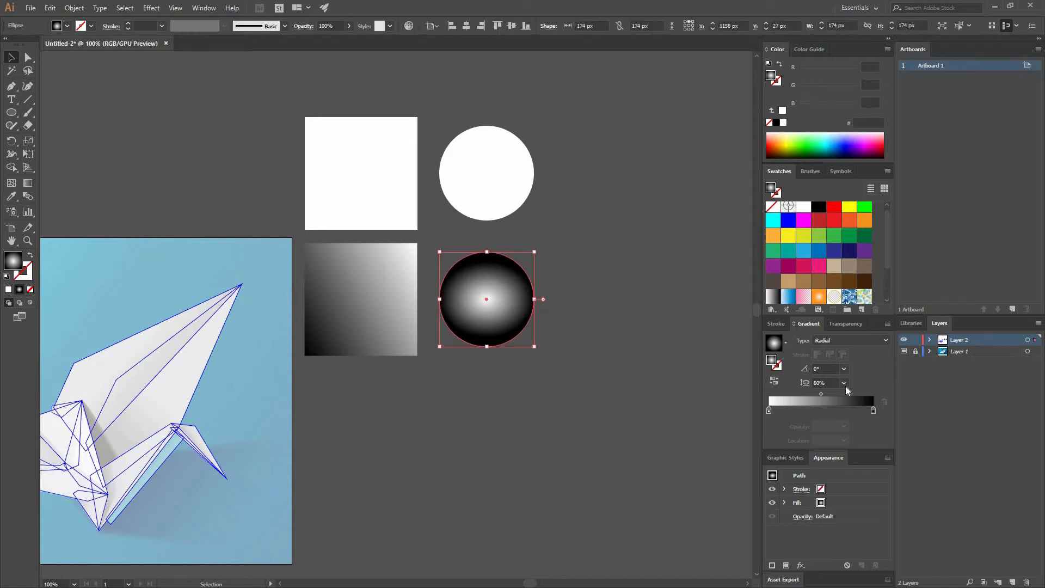
left_click(844, 383)
left_click(860, 431)
left_click(622, 343)
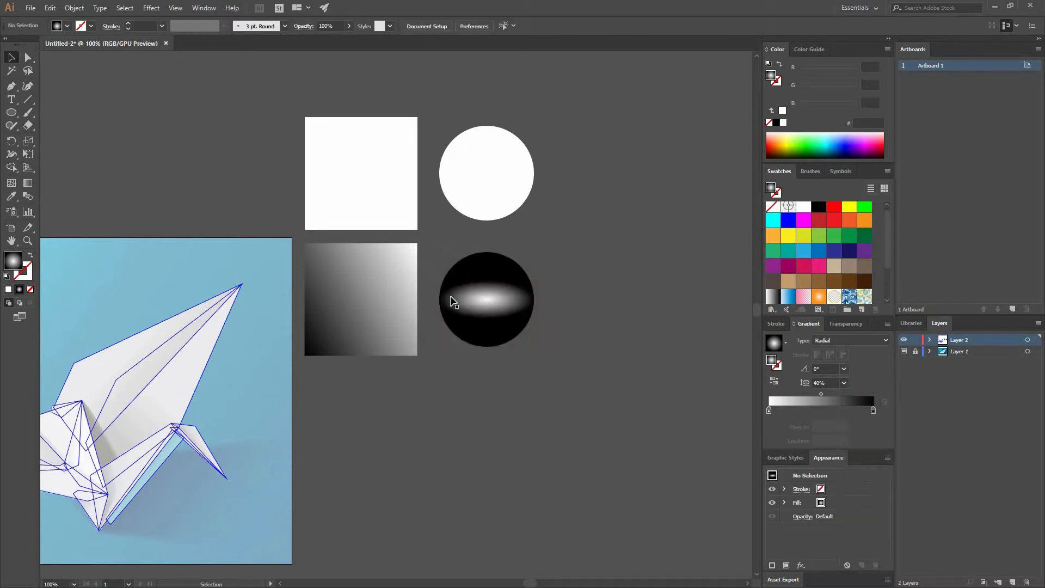
Return the lower circle's gradient aspect ratio to 100%
left_click(526, 288)
left_click(843, 383)
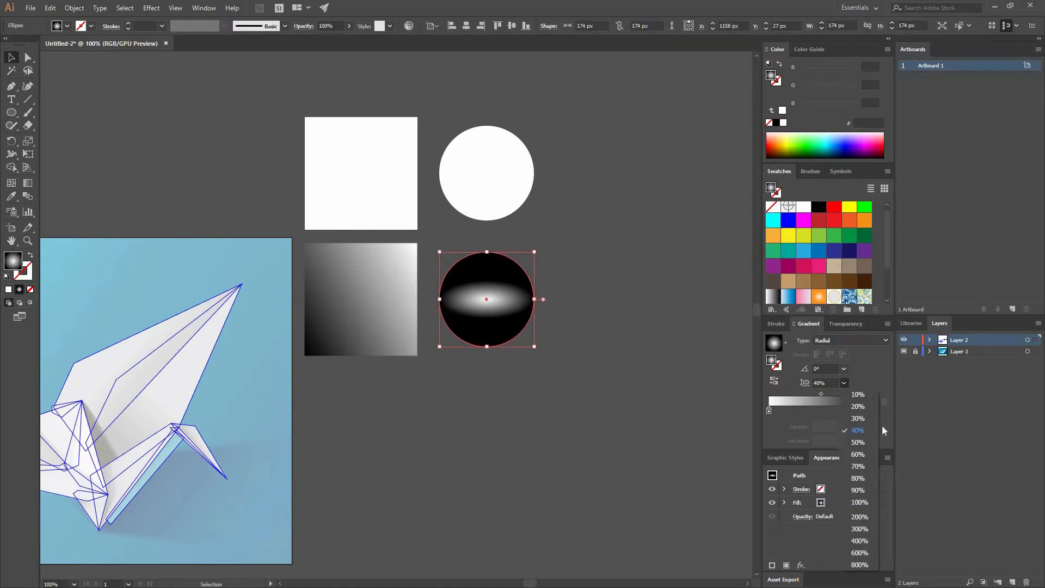
left_click(864, 502)
left_click(566, 343)
Try a 120° gradient angle on the lower circle and return the angle to 0°
left_click(410, 295)
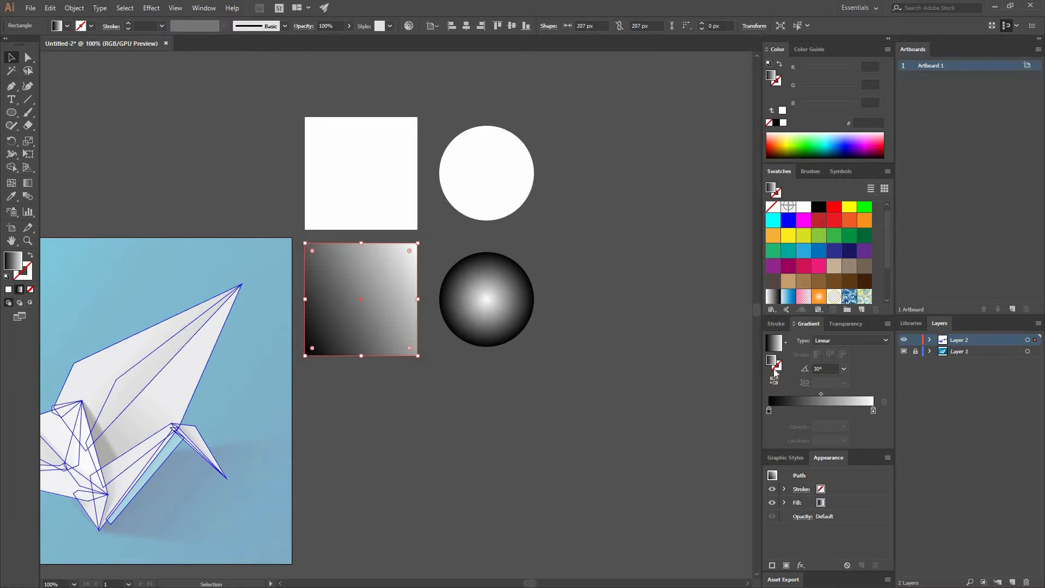
left_click(495, 307)
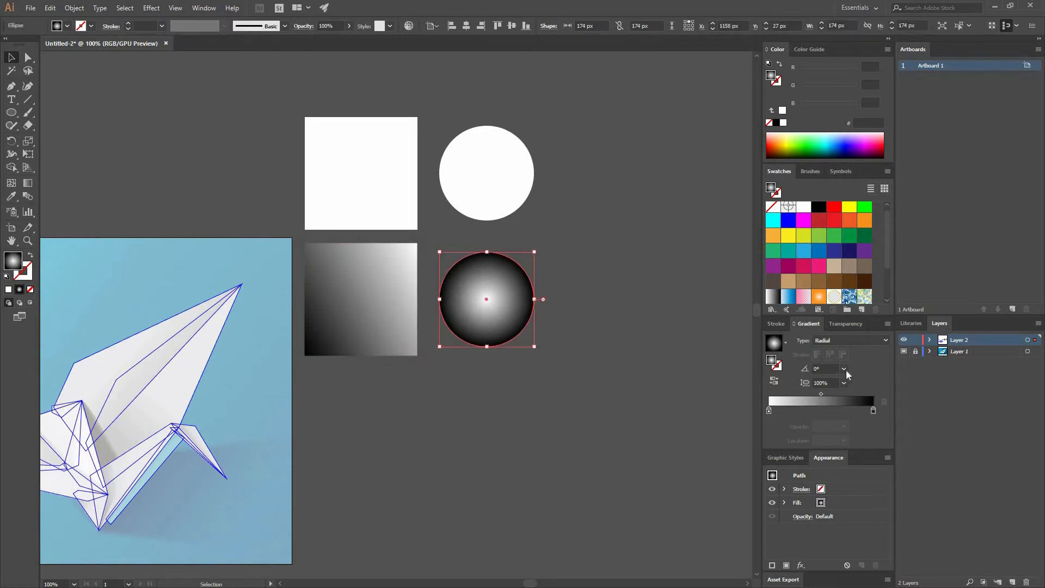
left_click(844, 369)
left_click(856, 416)
left_click(844, 368)
left_click(854, 387)
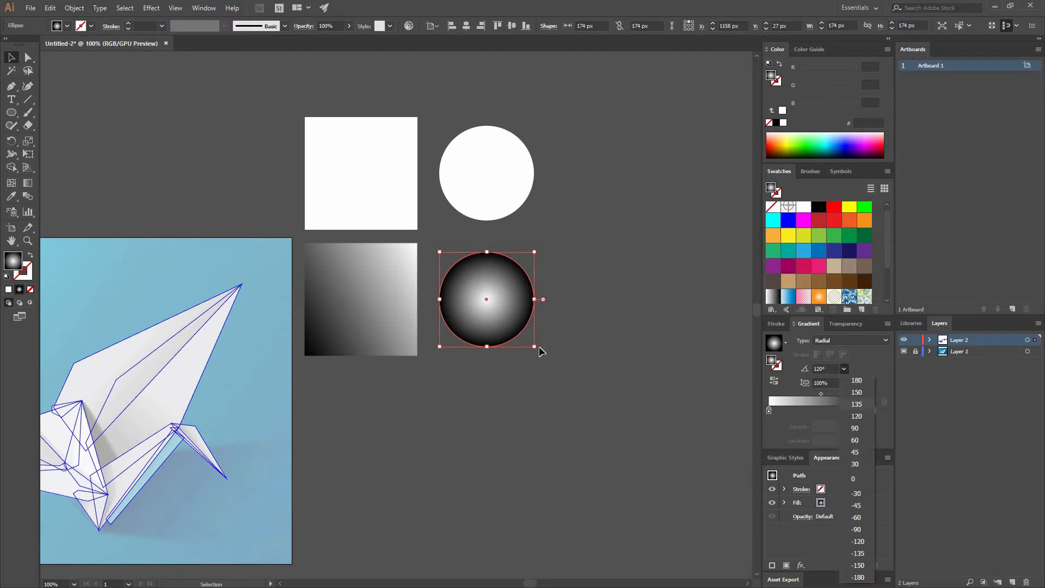
left_click(844, 369)
left_click(564, 359)
left_click(694, 357)
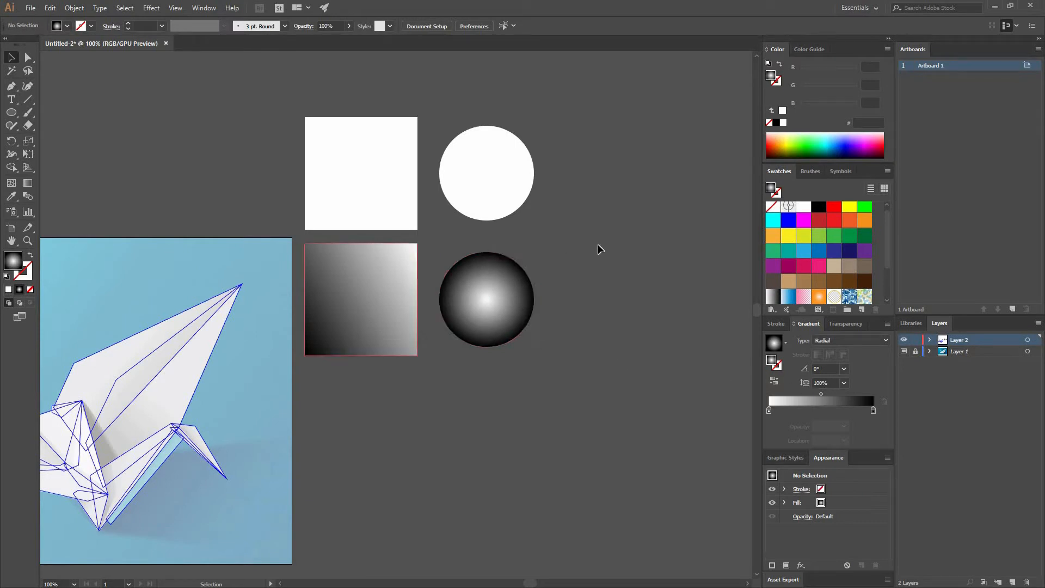
Activate the Gradient tool on the lower square and set its gradient angle to 0°
left_click(338, 296)
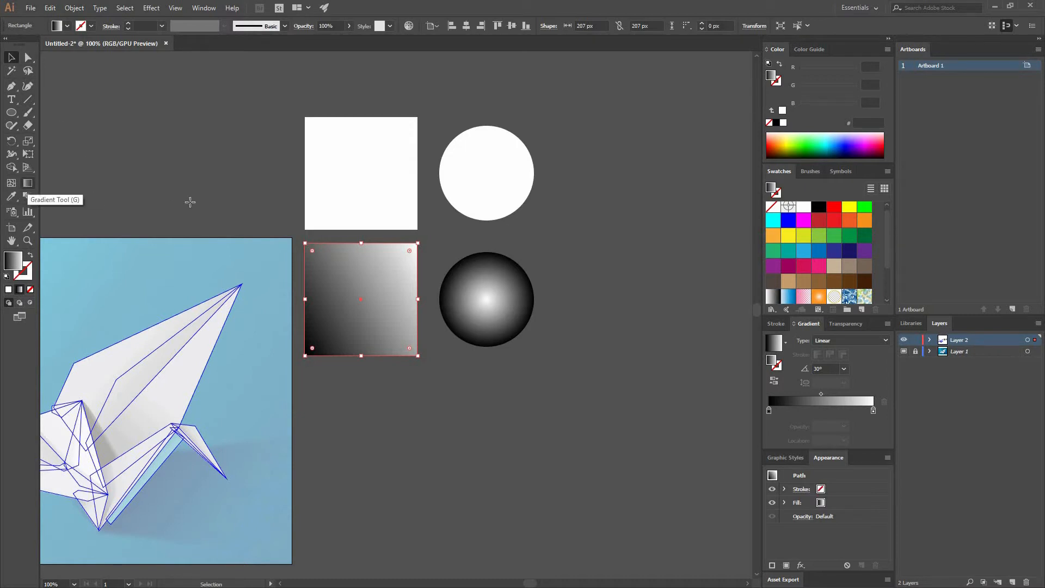
key("g")
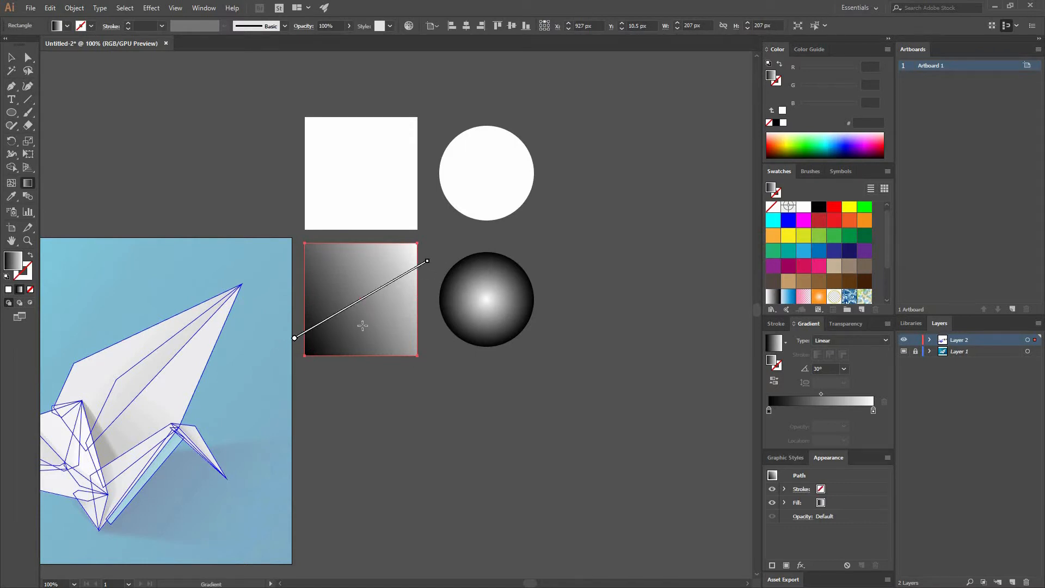
mouse_move(294, 341)
left_click(844, 370)
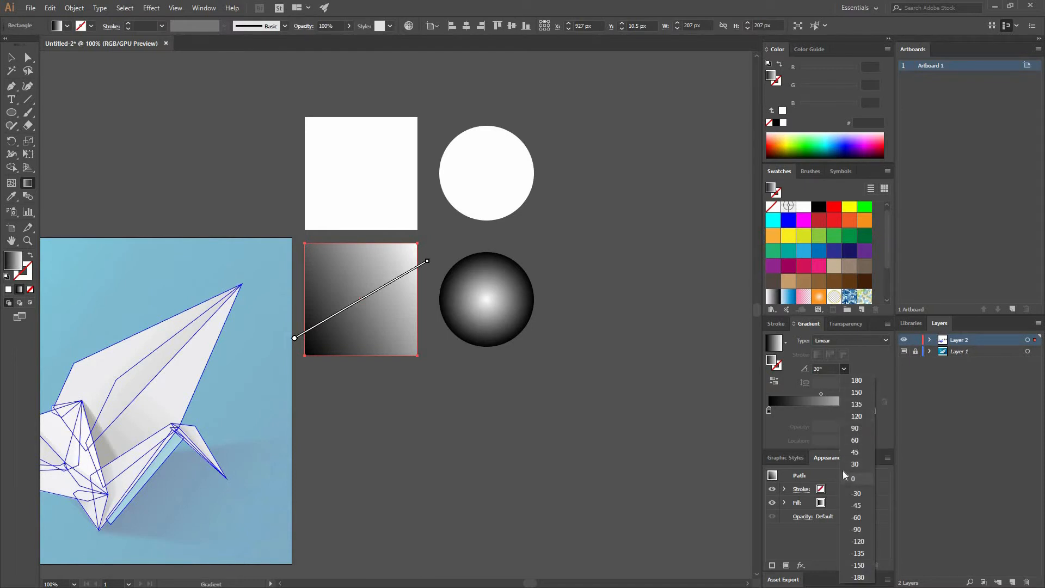
left_click(853, 477)
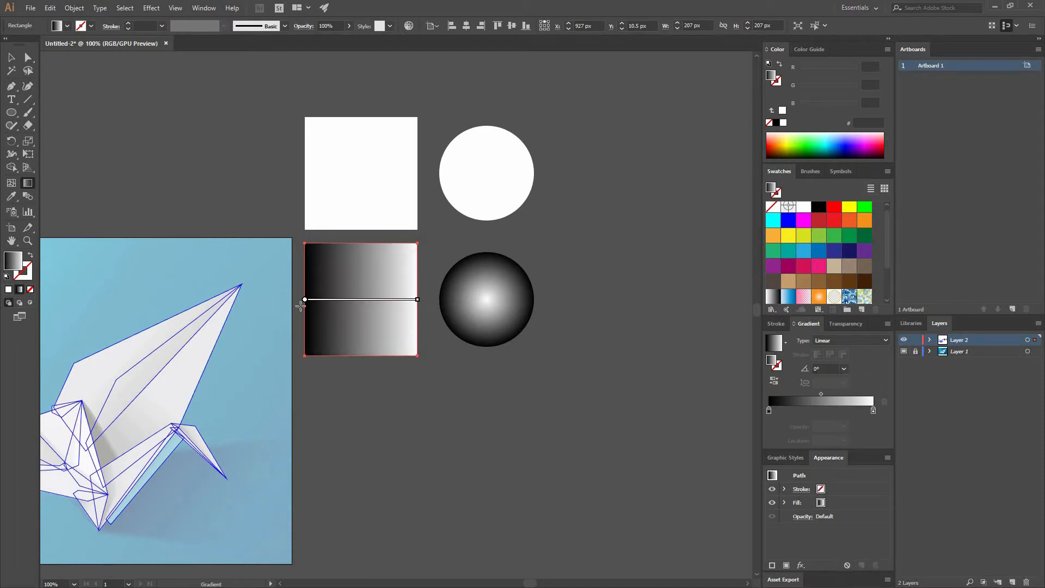
Set the lower square's gradient angle to 90°, and rotate the on-canvas gradient line to about 56.3°
left_click(843, 369)
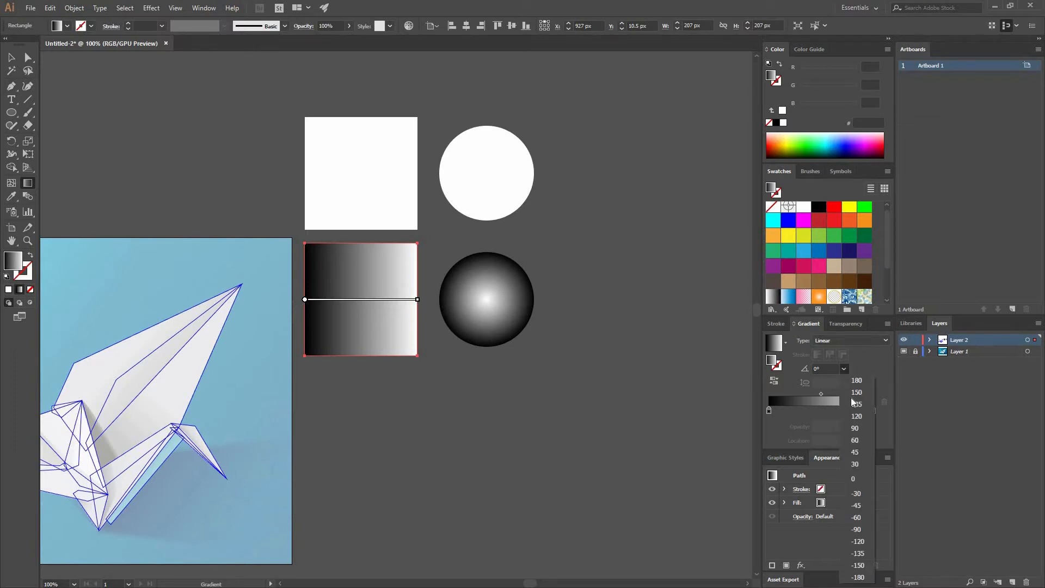
left_click(861, 422)
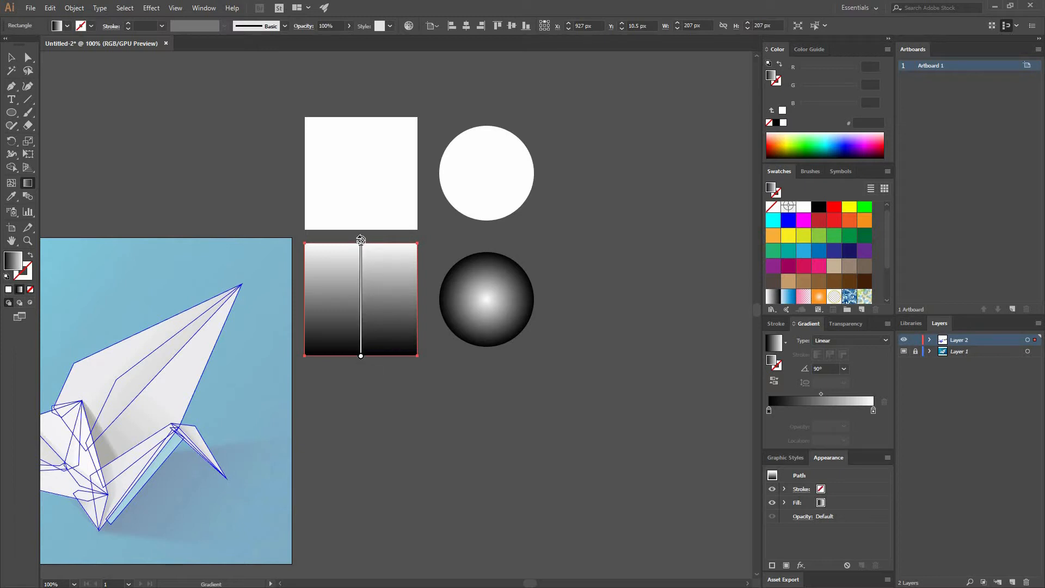
mouse_move(359, 239)
left_mouse_down()
mouse_move(286, 237)
mouse_move(396, 238)
mouse_move(439, 255)
mouse_move(427, 263)
mouse_move(352, 226)
mouse_move(290, 222)
mouse_move(441, 238)
left_mouse_up()
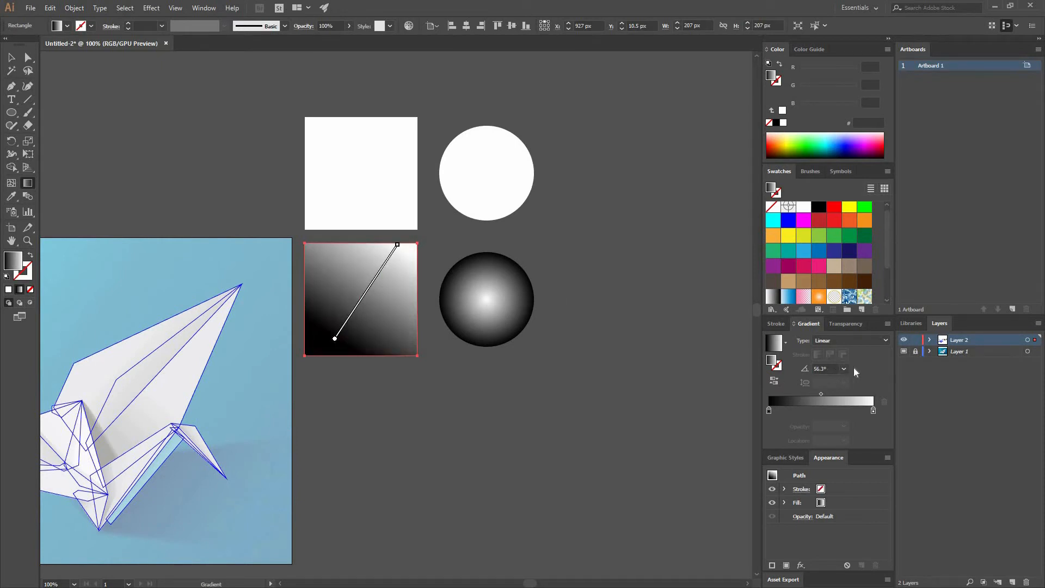
Slide the lower square's gradient line diagonally up past its edge, and move it back across the square
mouse_move(372, 284)
mouse_move(379, 278)
left_mouse_down()
mouse_move(422, 281)
mouse_move(360, 278)
mouse_move(389, 275)
mouse_move(390, 263)
mouse_move(386, 281)
mouse_move(400, 246)
left_mouse_up()
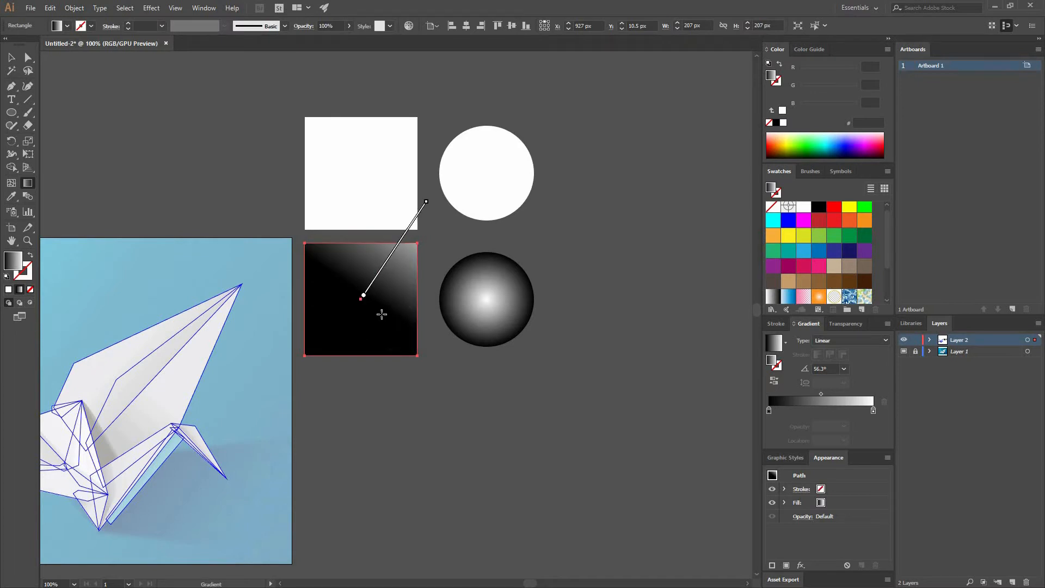
left_click_drag(375, 279, 342, 329)
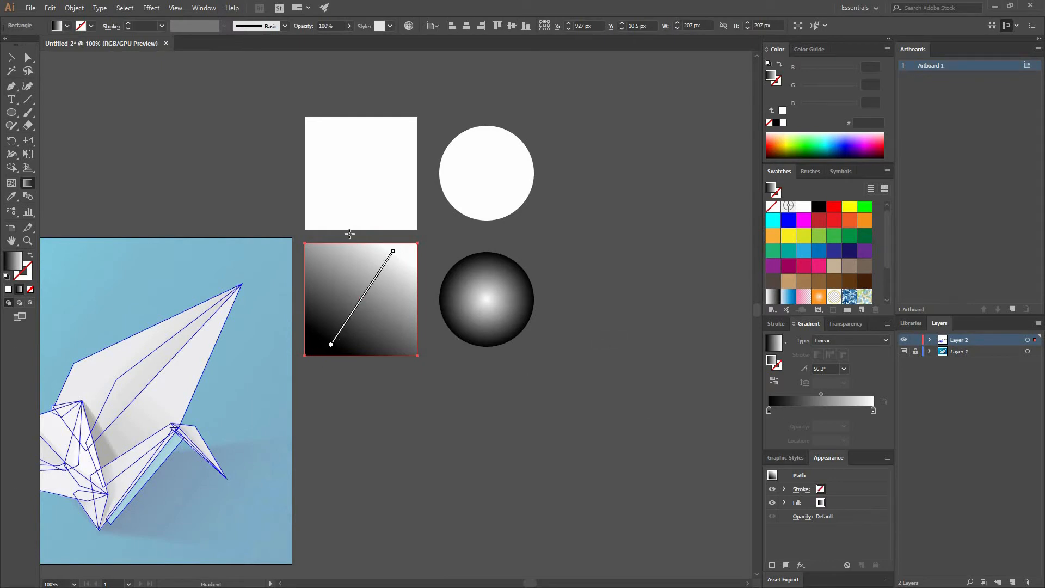
Set the lower square's gradient angle to 0° and deselect the square with the Selection tool
left_click(769, 410)
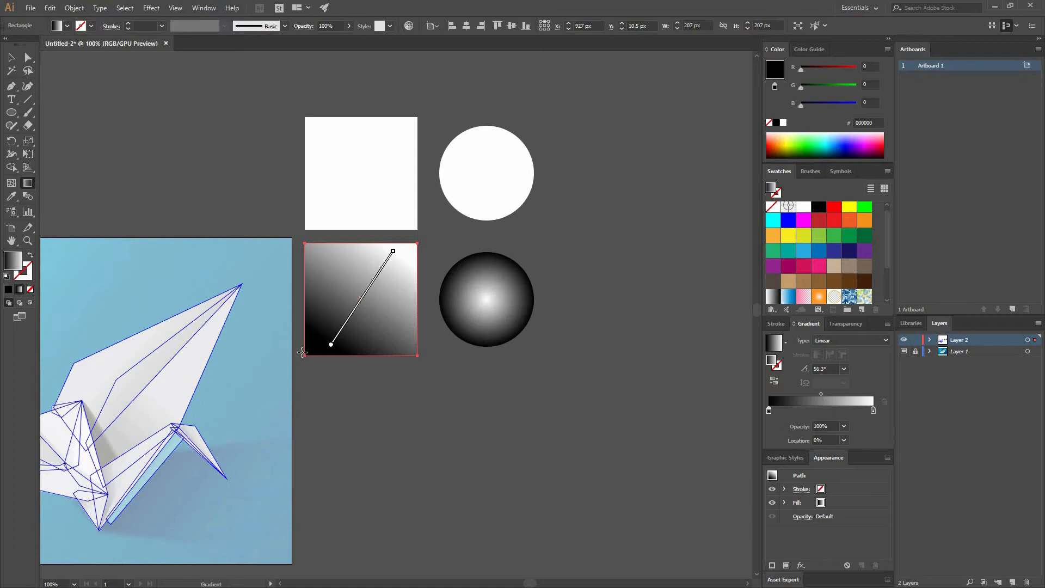
left_click(843, 369)
left_click(862, 477)
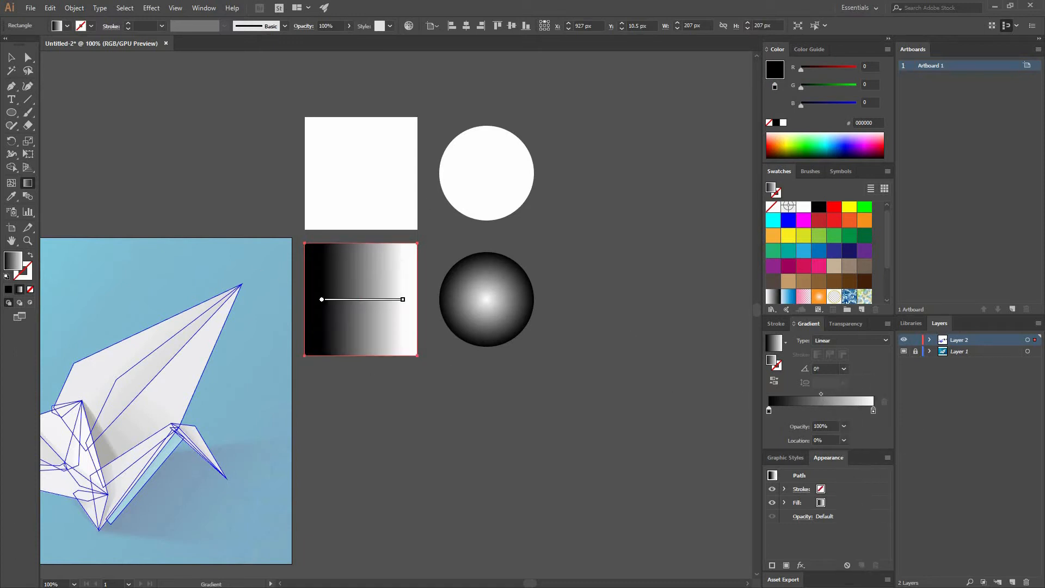
key("v")
left_click(303, 253)
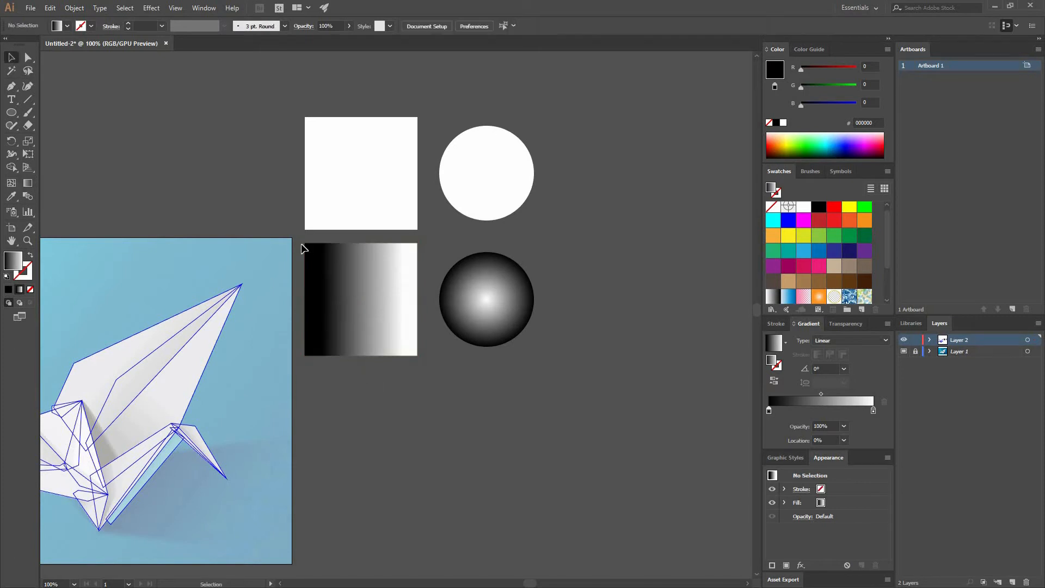
Move the black stop of the lower square's gradient to a location of about 59.69%
left_click(387, 294)
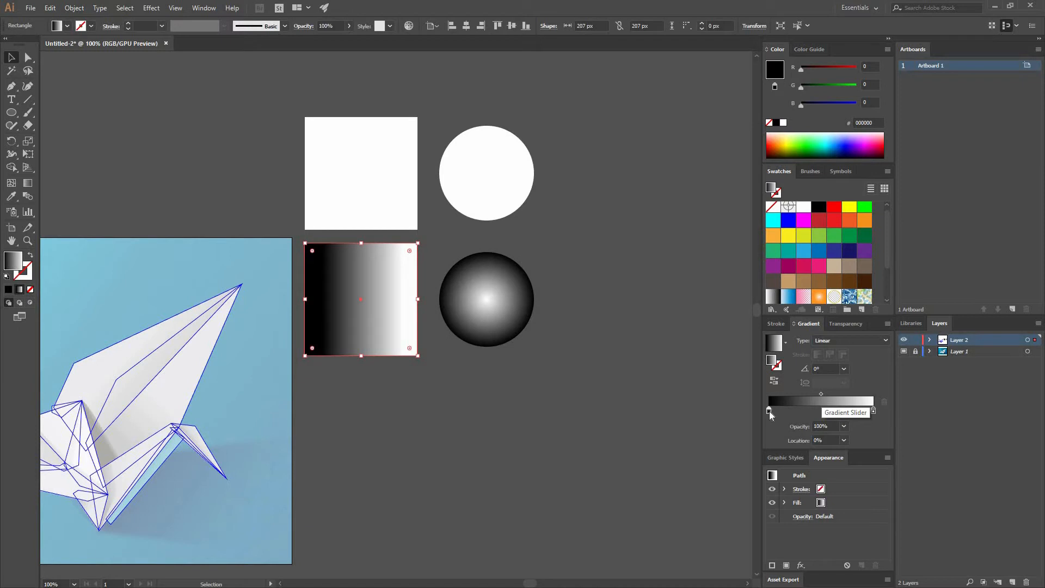
left_click_drag(769, 411, 831, 411)
left_click(299, 297)
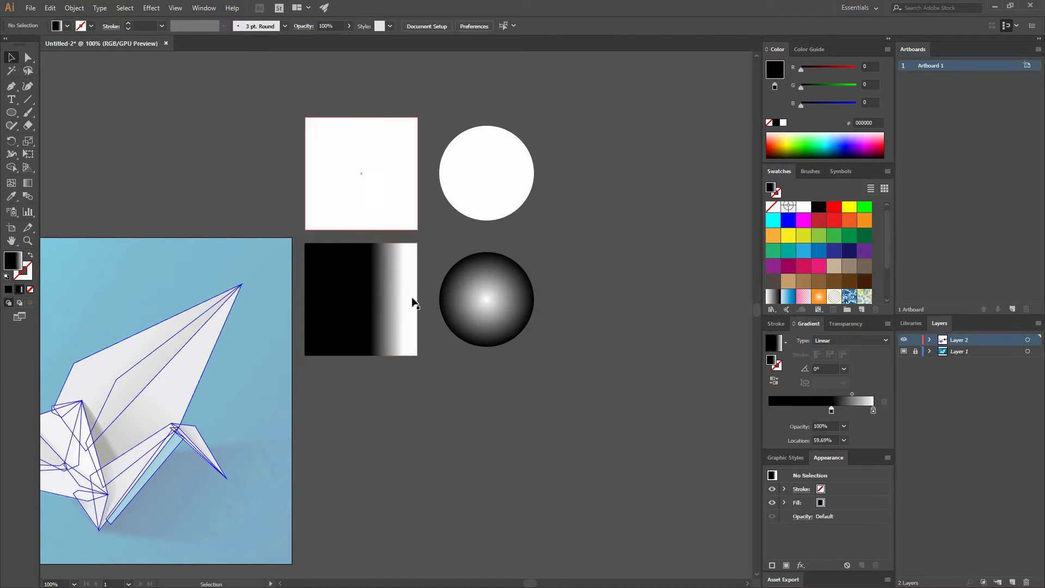
Move the black stop of the lower circle's gradient inward to a location of about 55.1%
left_click(487, 292)
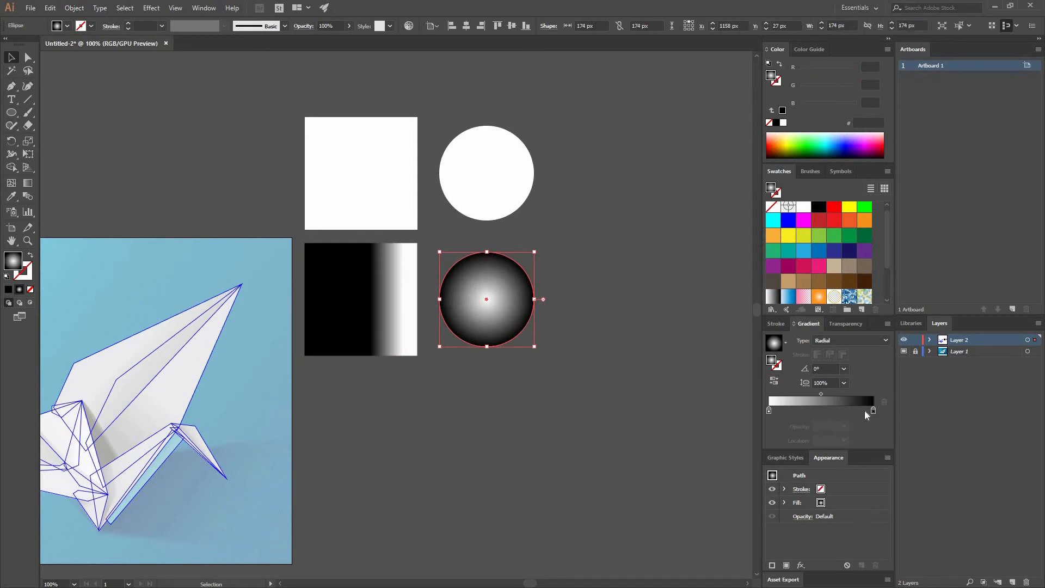
left_click_drag(872, 412, 825, 413)
left_click(483, 392)
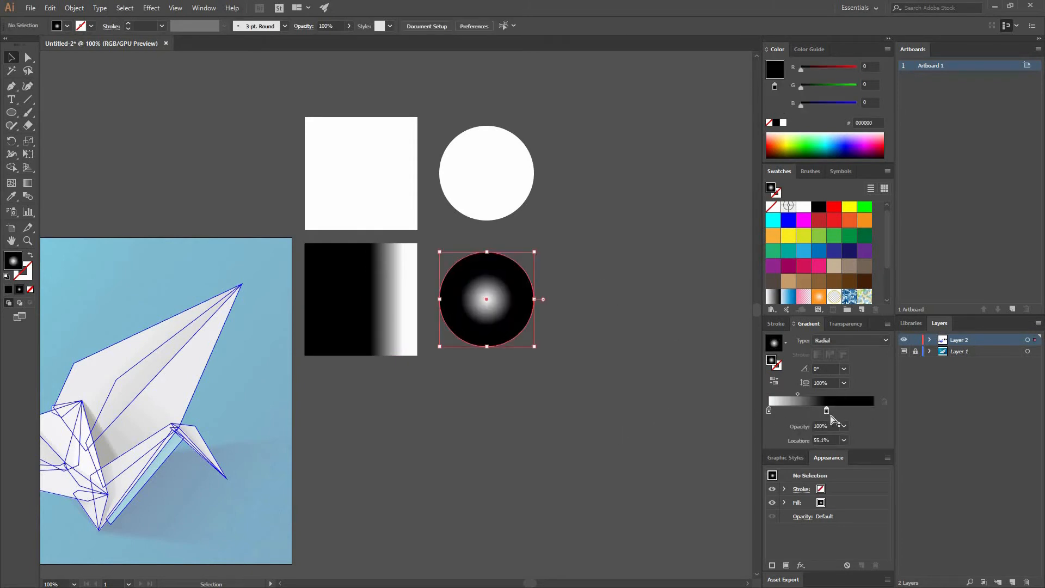
Set the lower circle's white stop to about 17.86%, with the black stop back at the far end and the midpoint at about 55.11%
left_click(500, 290)
left_click_drag(768, 410, 784, 409)
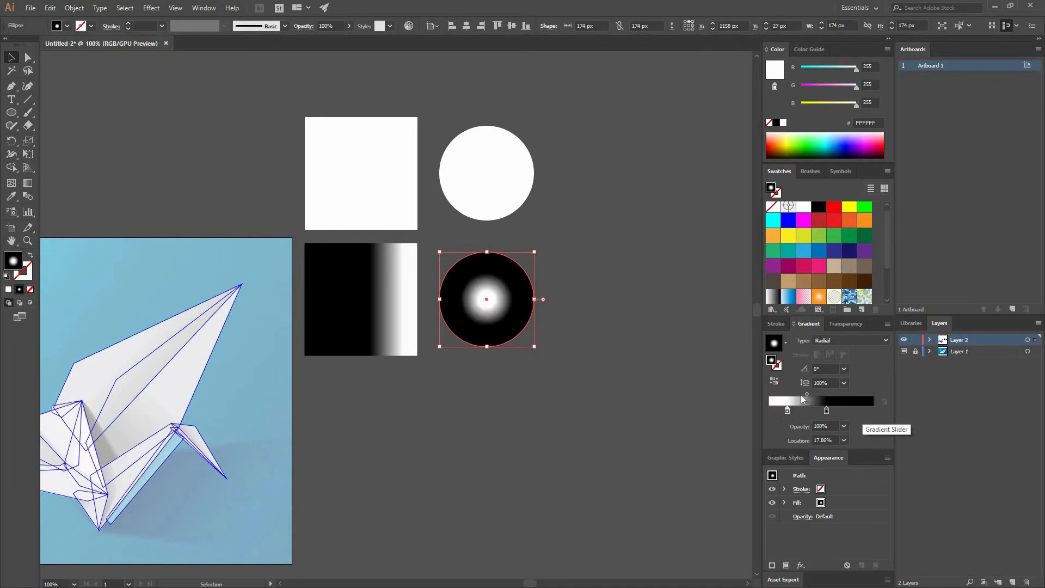
left_click_drag(802, 395, 834, 393)
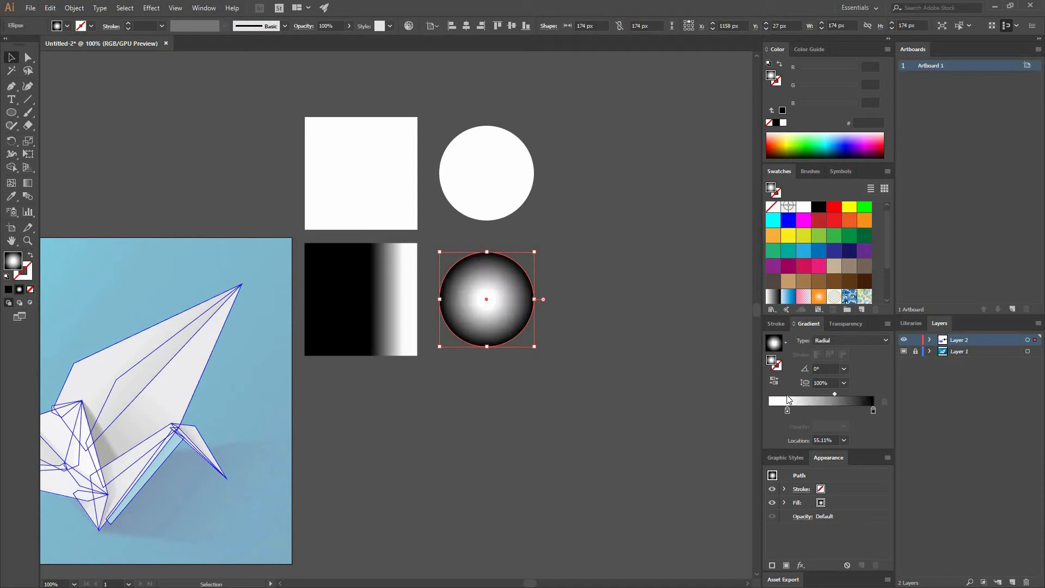
left_click(696, 222)
Return the lower square's black stop to 0%, and shift the gradient midpoint to 13% and back to about 55.86%
left_click(356, 301)
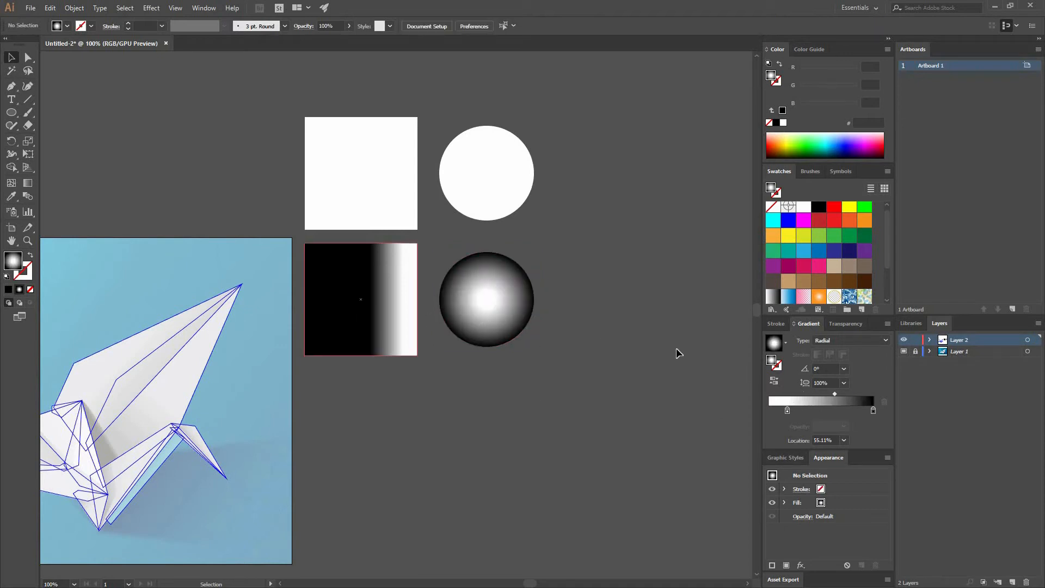
left_click_drag(852, 394, 765, 395)
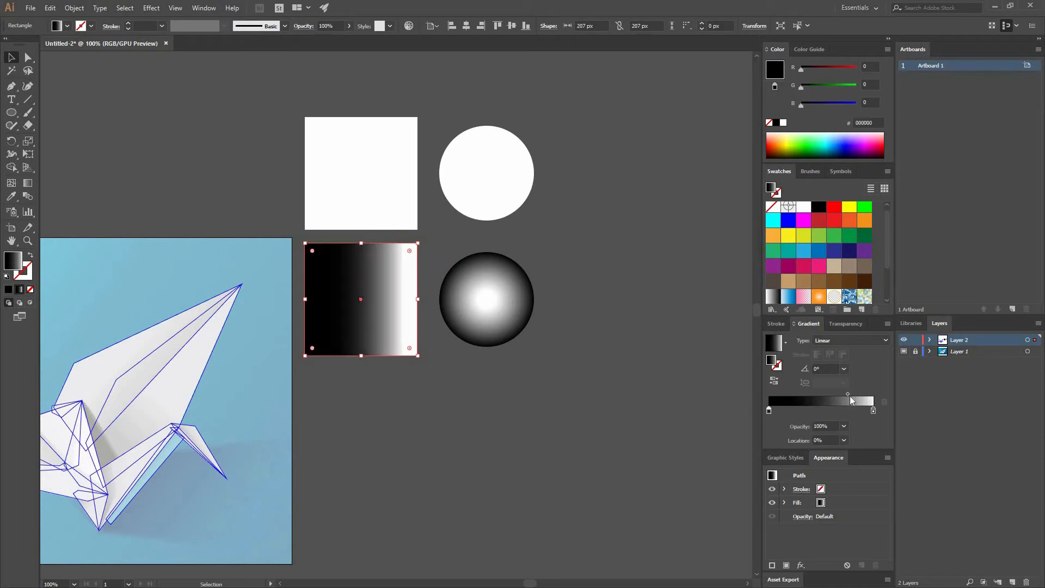
left_click_drag(847, 393, 782, 393)
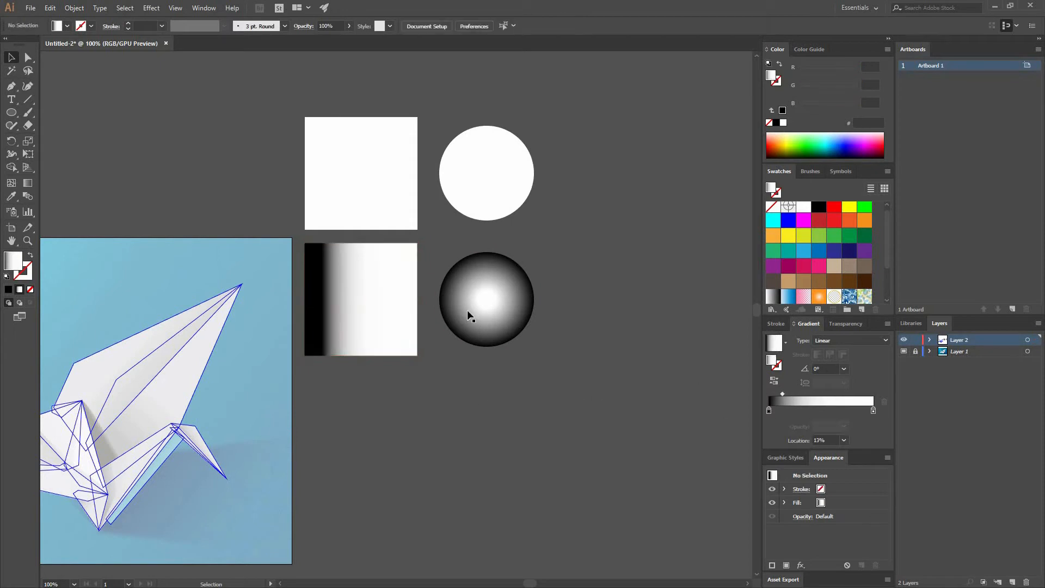
left_click_drag(781, 393, 827, 392)
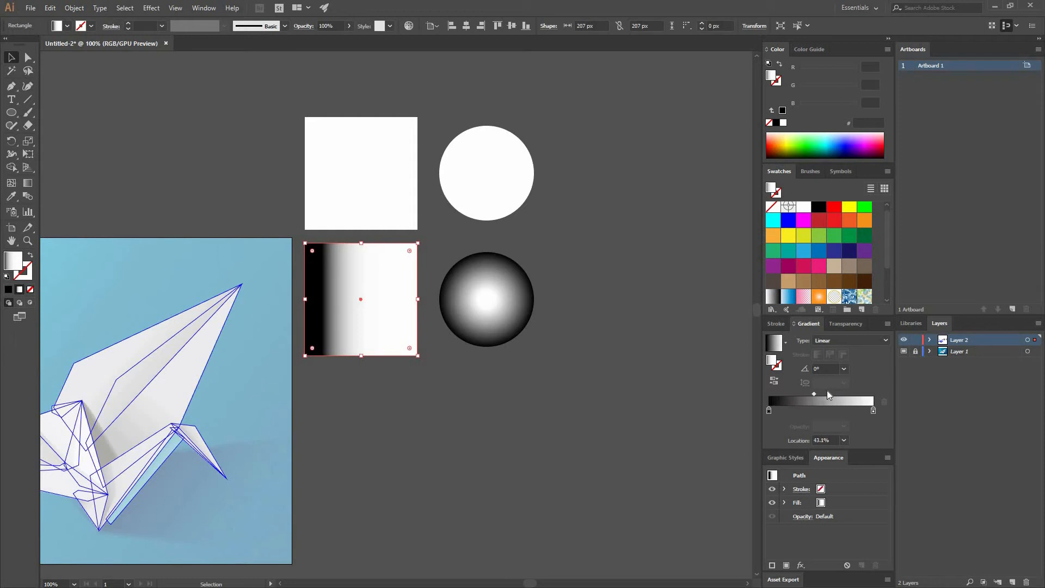
Move the black and white stops inward along the lower square's on-canvas gradient line using the Gradient tool
left_click(27, 182)
mouse_move(322, 306)
left_mouse_down()
mouse_move(380, 303)
mouse_move(334, 307)
left_mouse_up()
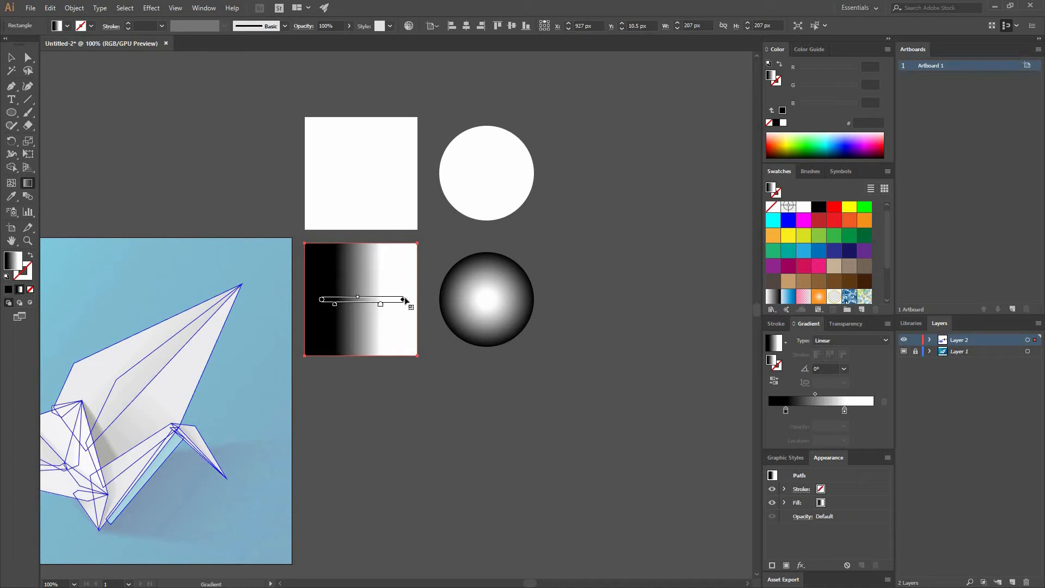
Rotate the lower square's on-canvas gradient line to an angle of about 33.4° with the Gradient tool
left_click_drag(406, 299, 397, 250)
mouse_move(348, 316)
left_mouse_down()
mouse_move(334, 320)
mouse_move(415, 270)
mouse_move(331, 322)
left_mouse_up()
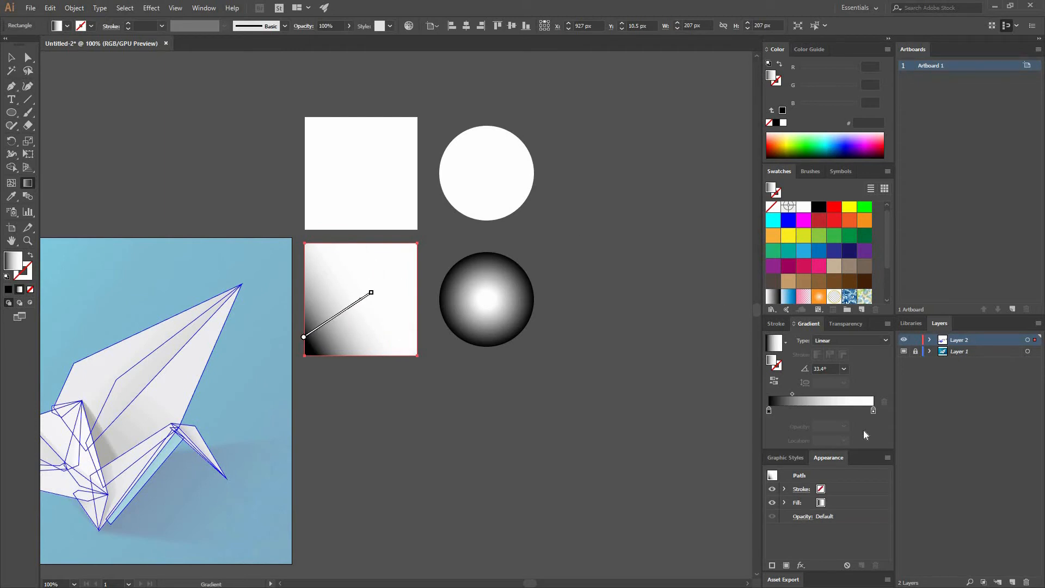
Recolour the lower square's black stop with a red value of 174 and then 66, and shift the gradient line toward the square's upper-right corner
left_click(768, 412)
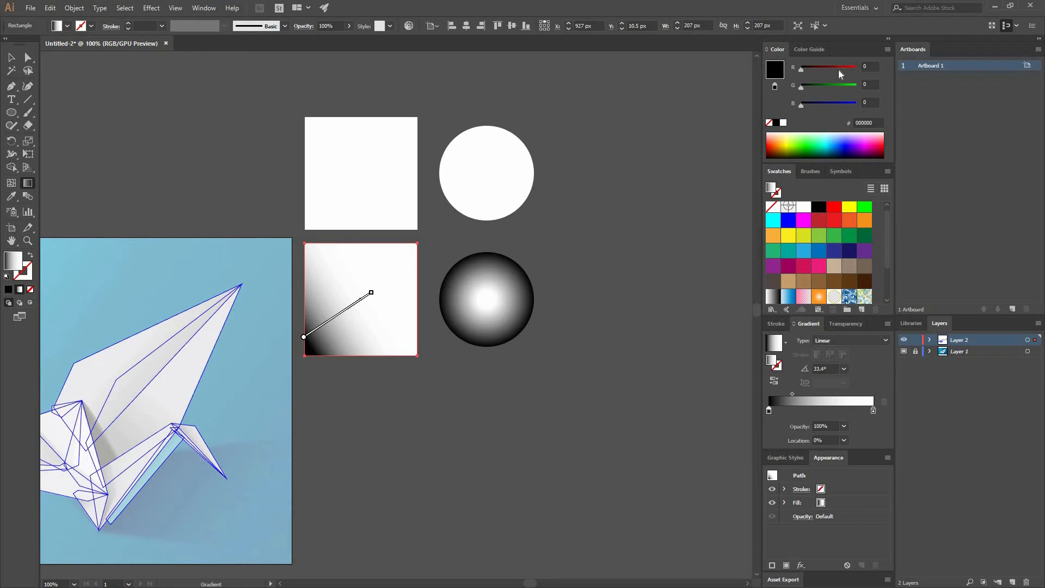
left_click(839, 68)
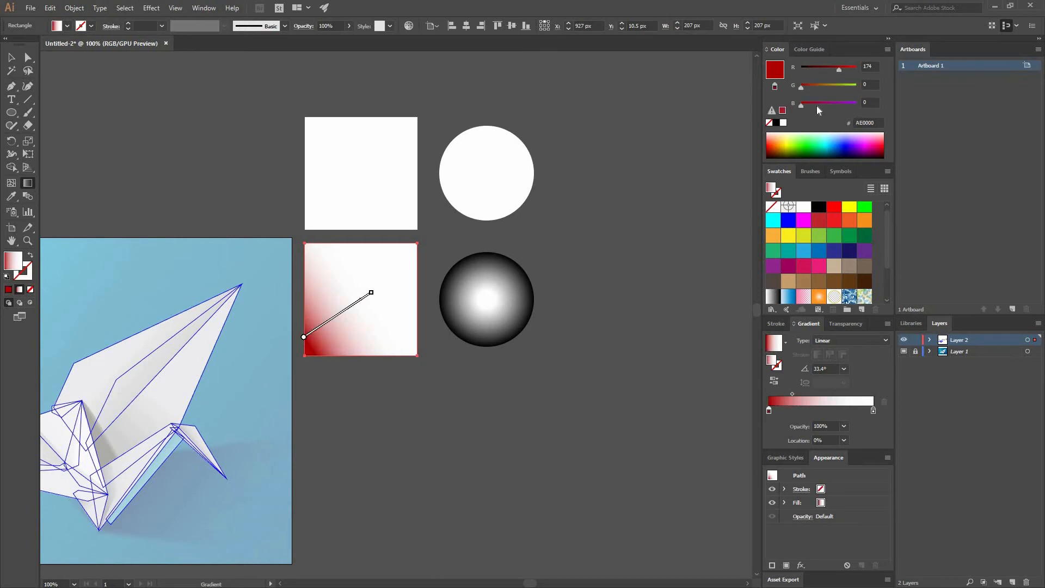
mouse_move(349, 308)
left_mouse_down()
mouse_move(374, 282)
mouse_move(383, 287)
left_mouse_up()
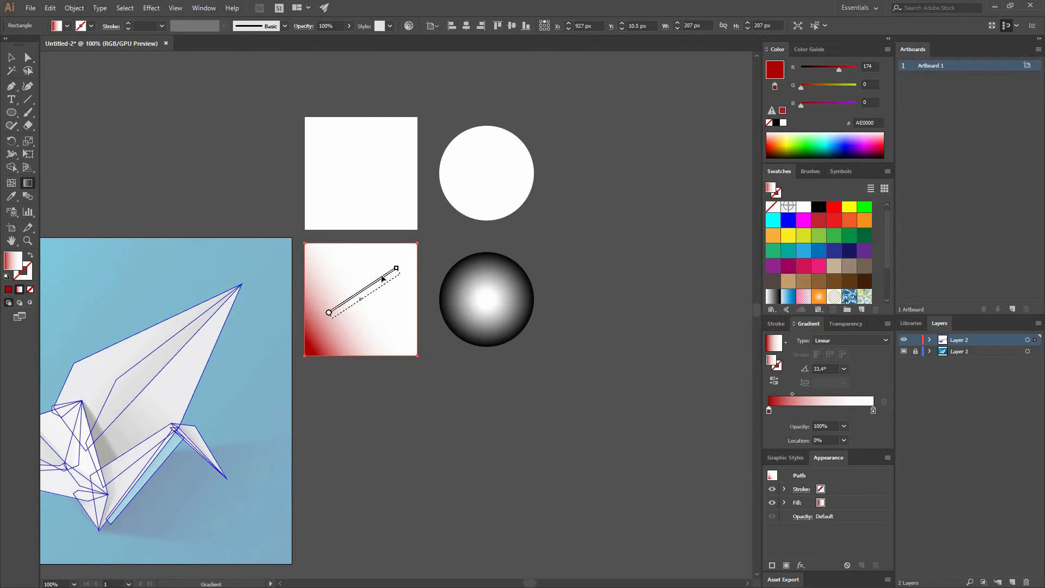
left_click(815, 68)
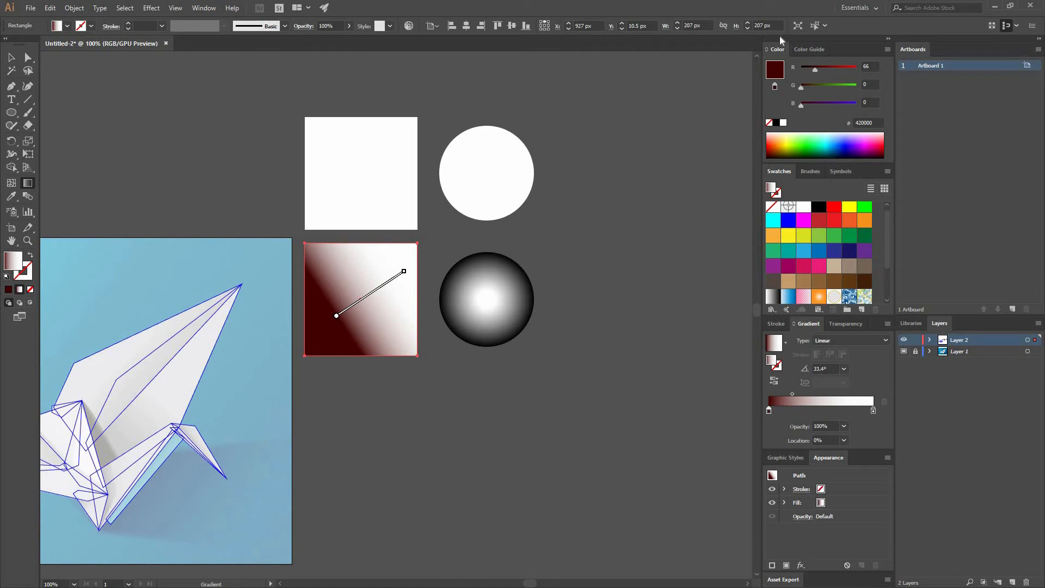
Hide the RGB color sliders and show them again
left_click(196, 8)
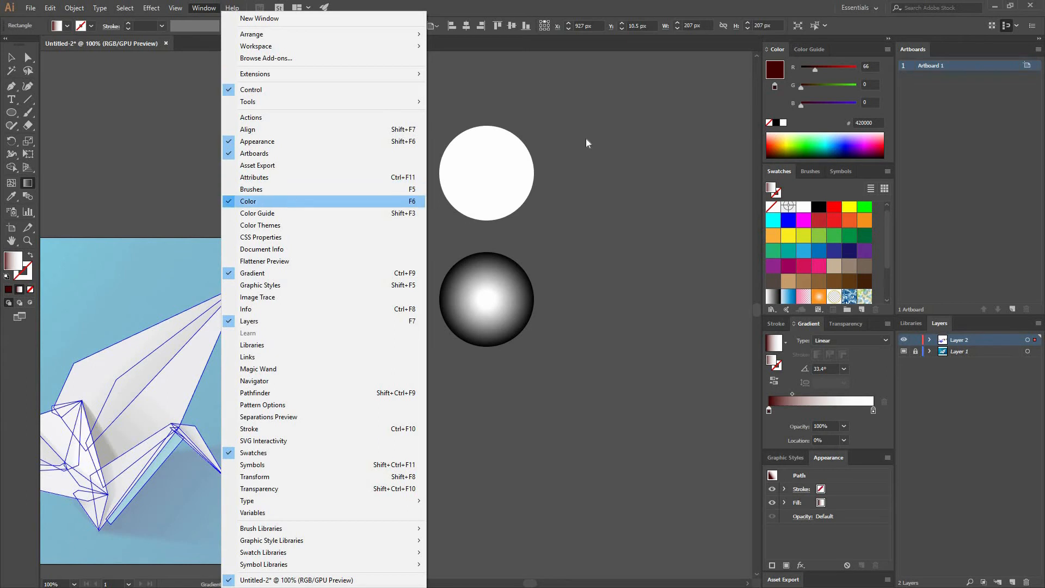
left_click(882, 50)
left_click(887, 50)
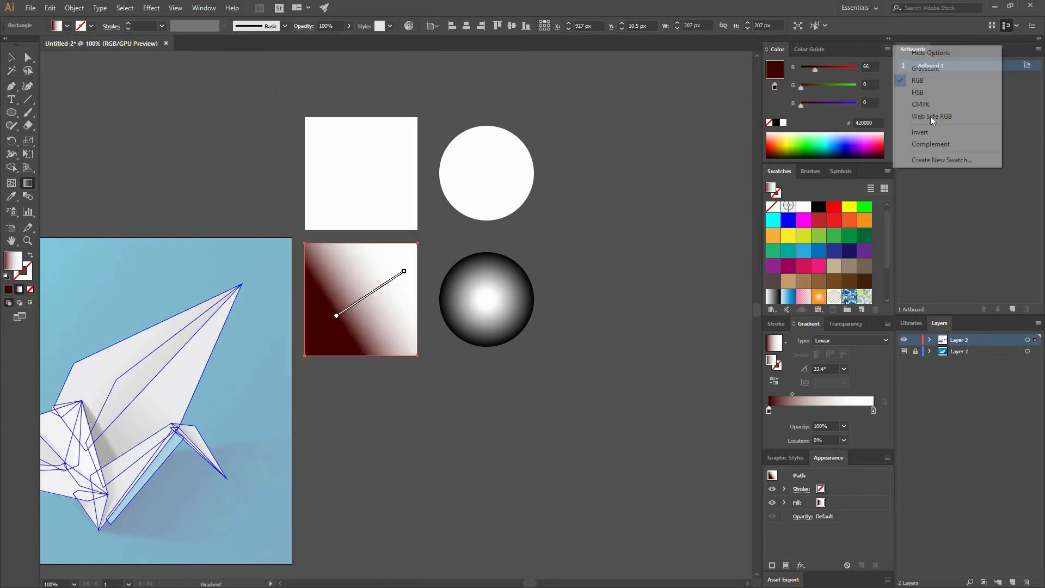
left_click(944, 57)
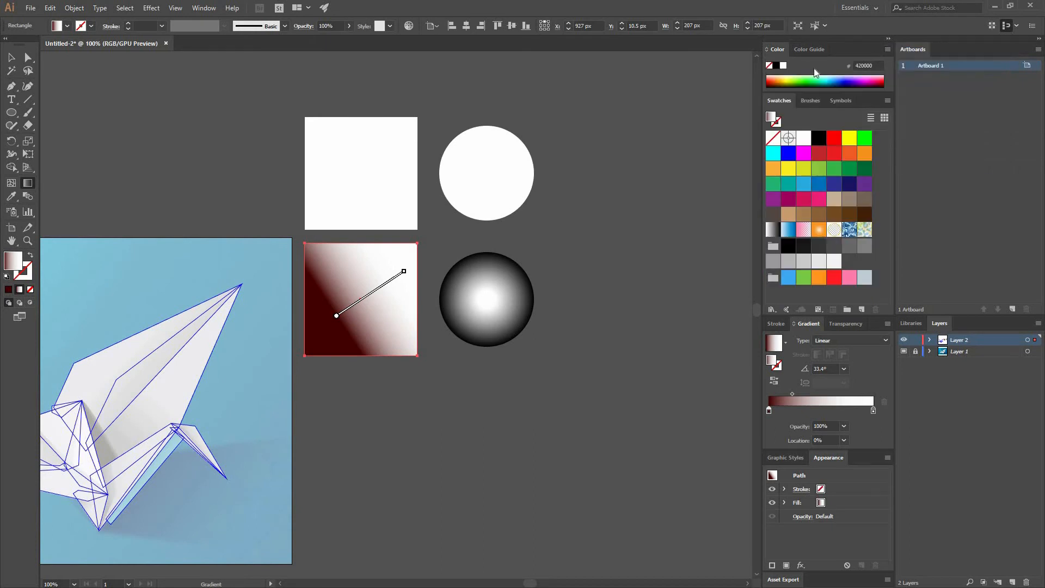
left_click(887, 50)
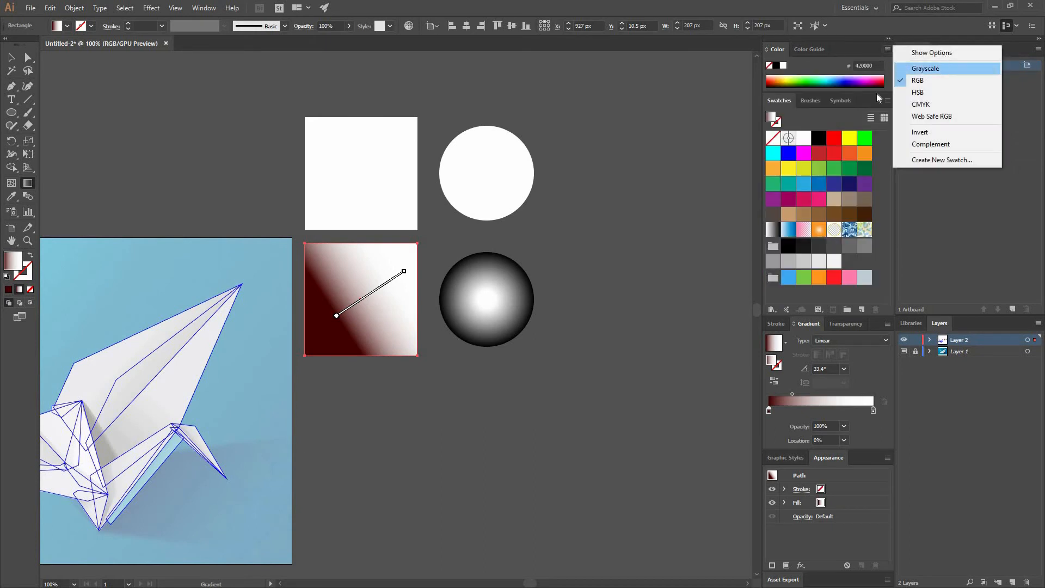
left_click(939, 56)
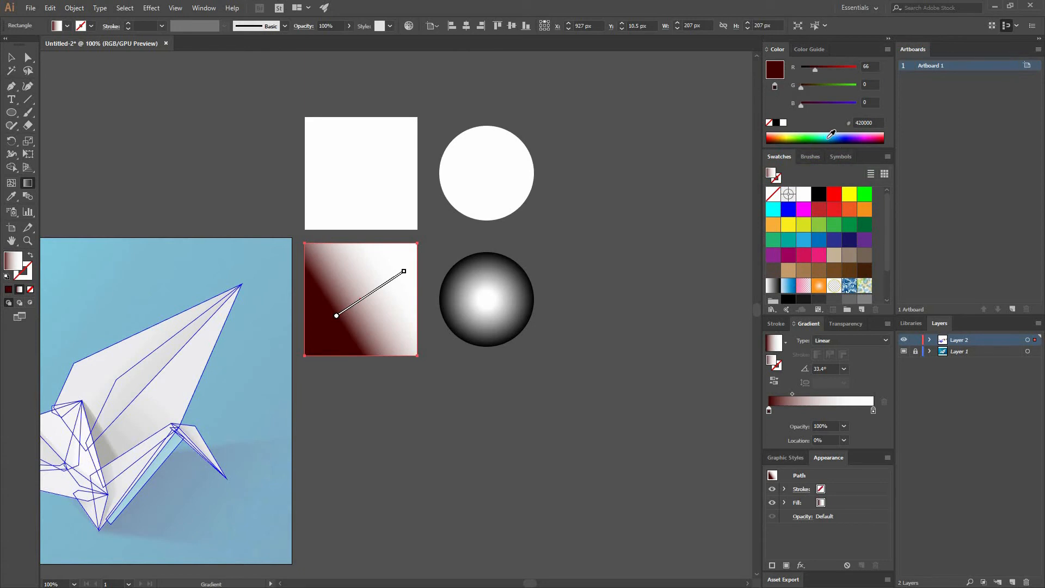
Cycle the color sliders through the available color modes and settle on HSB
left_click(821, 136, "shift")
left_click(816, 138, "shift")
left_click(821, 134, "shift")
left_click(805, 139, "shift")
left_click(822, 135, "shift")
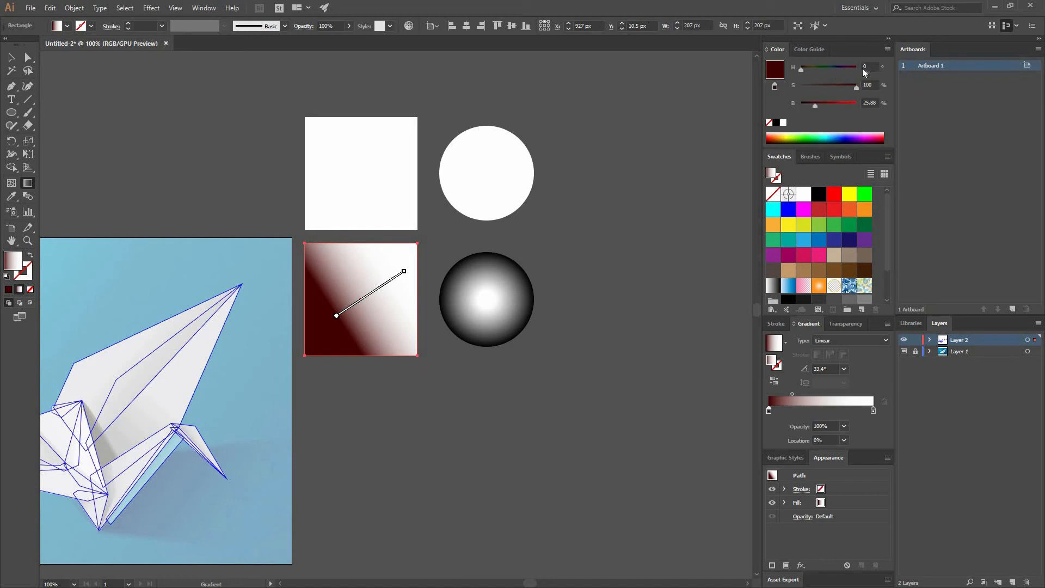
Turn the lower square's dark red stop blue with hue about 216.5°, saturation 100% and brightness about 85.1%
left_click(834, 68)
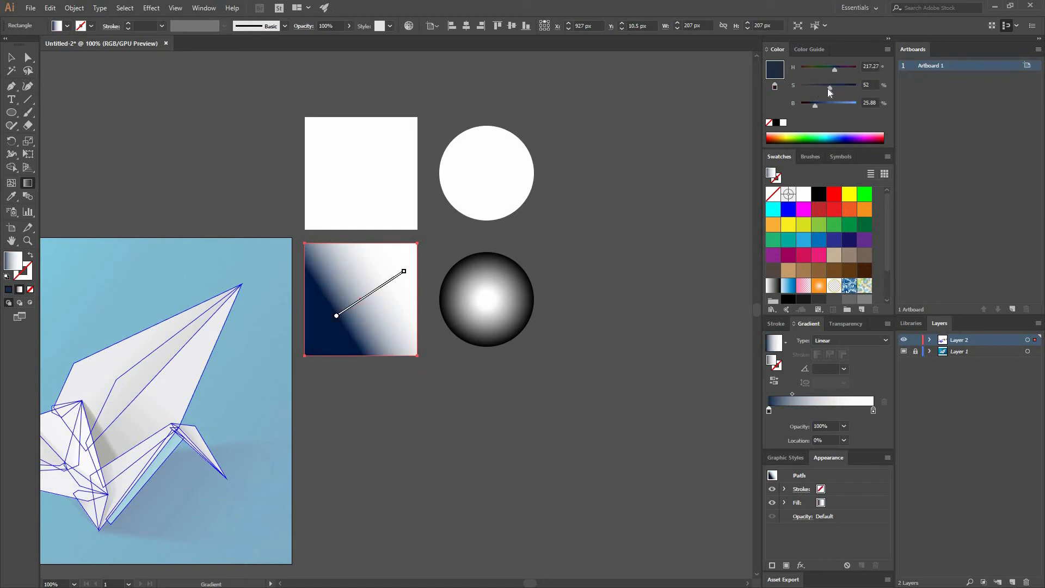
left_click_drag(820, 89, 883, 87)
left_click(848, 103)
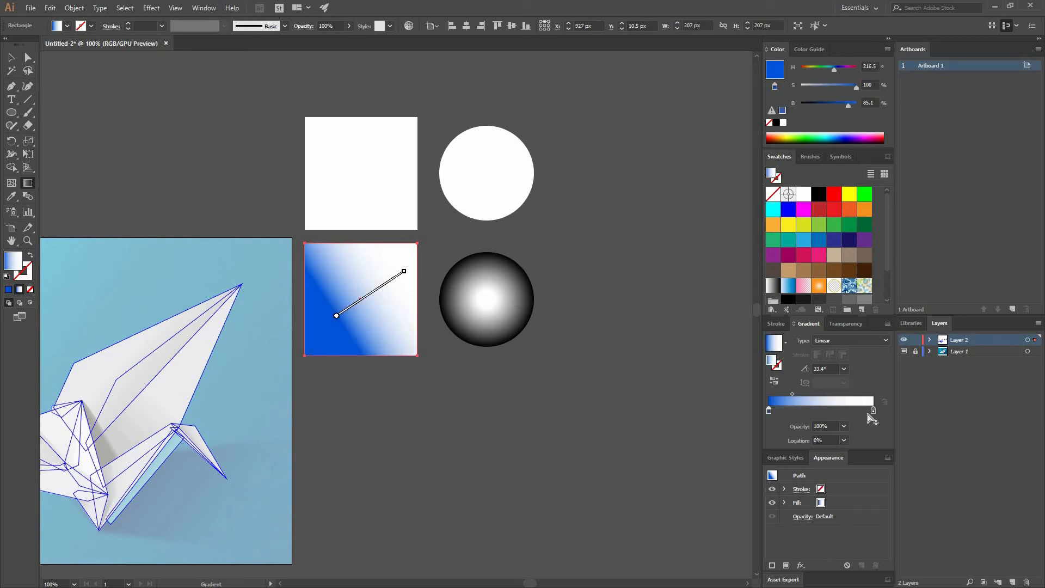
Recolour the lower square's white stop yellow-green and then purple, at hue about 263°, saturation about 84% and brightness about 78%
left_click(873, 410)
left_click(838, 86)
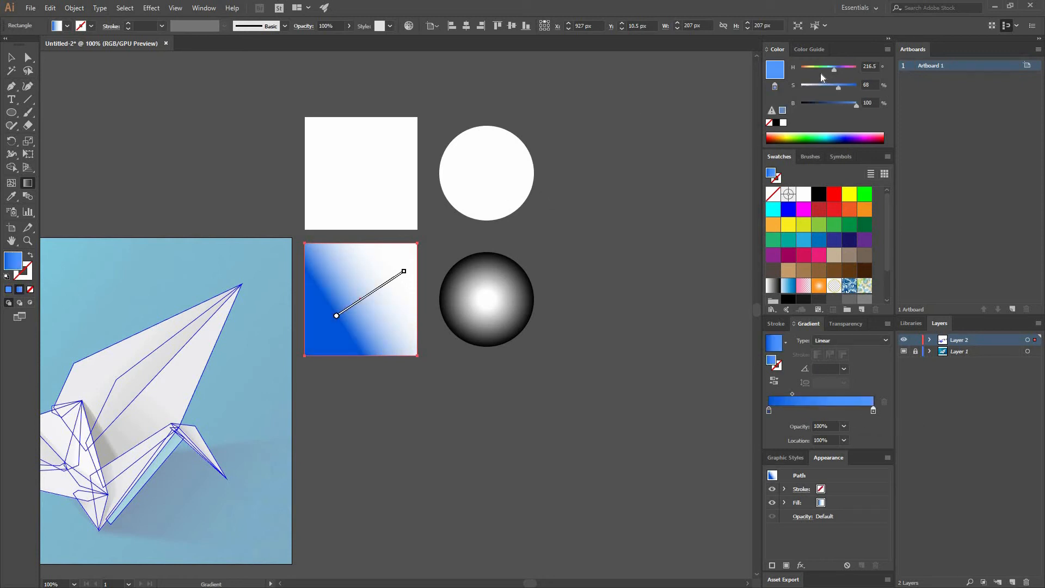
left_click(812, 69)
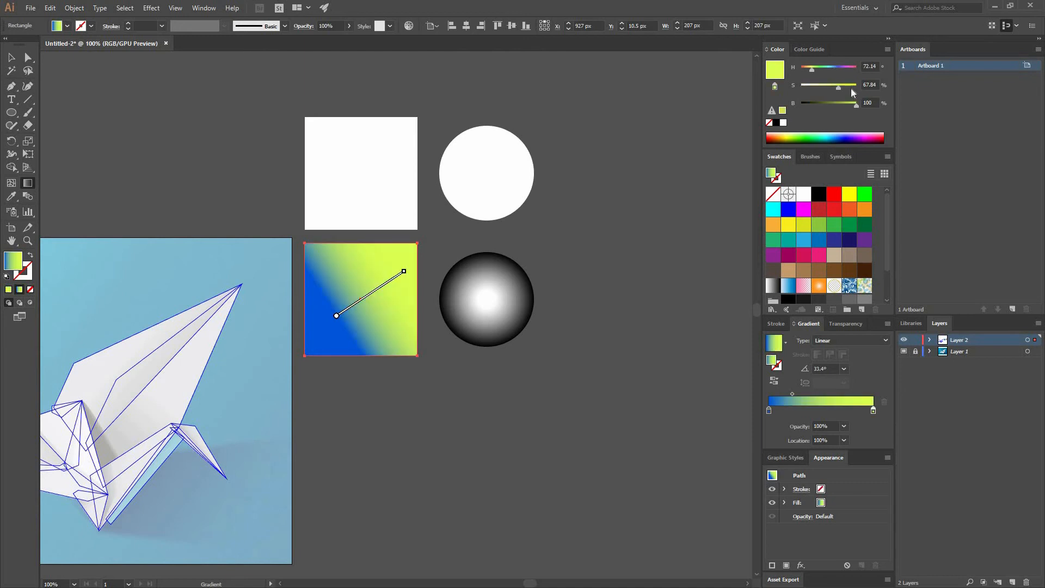
left_click_drag(840, 69, 847, 87)
left_click(844, 102)
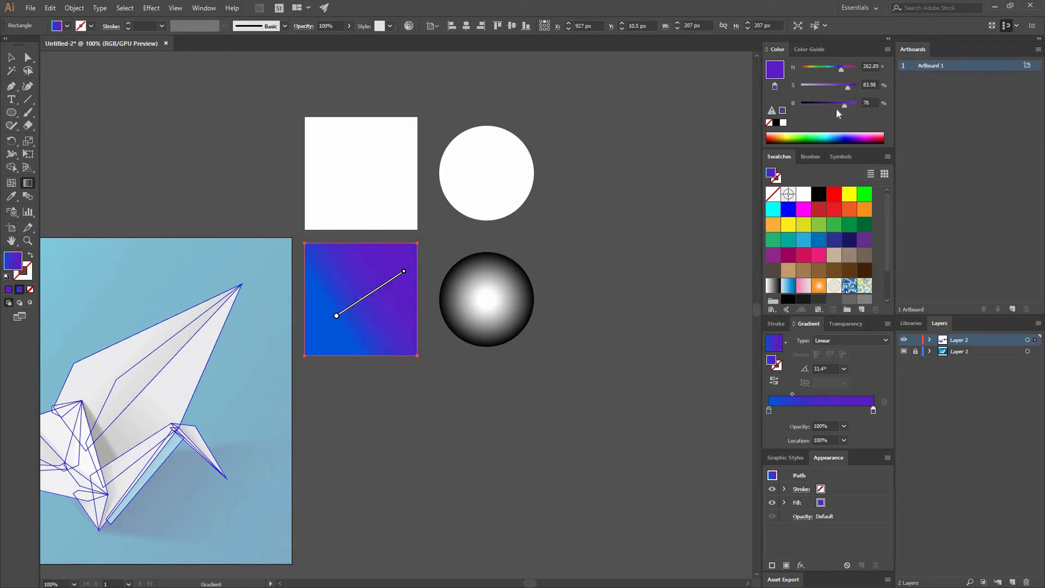
Switch to the Selection tool and reselect the lower square
left_click(12, 59)
left_click(506, 356)
left_click(343, 302)
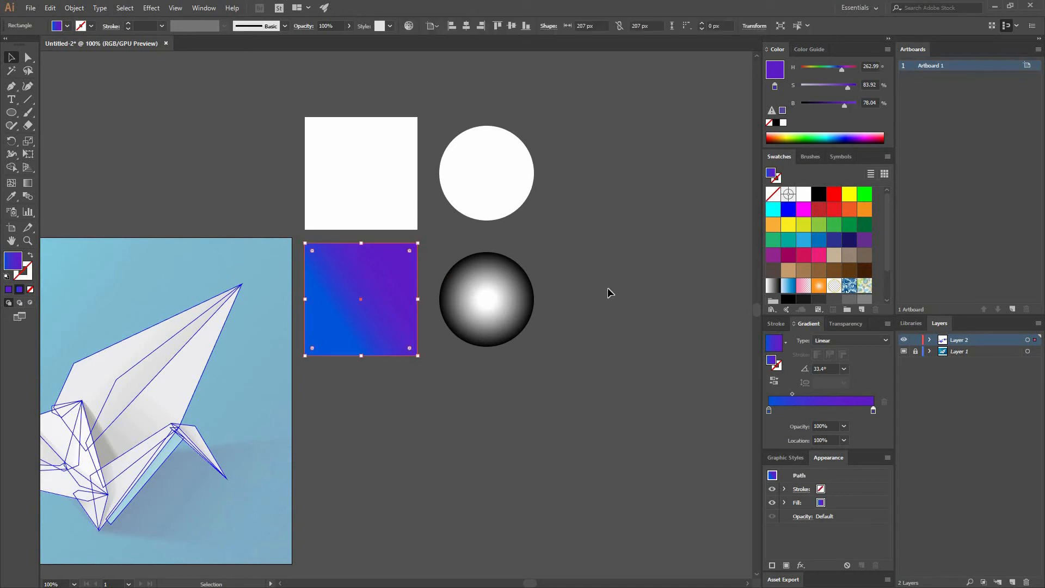
Try locations of 30% and 100% for the lower square's blue stop, returning it to 0% each time
left_click(768, 410)
left_click(843, 440)
left_click(857, 482)
left_click_drag(799, 410, 803, 410)
left_click_drag(803, 410, 769, 410)
left_click(844, 440)
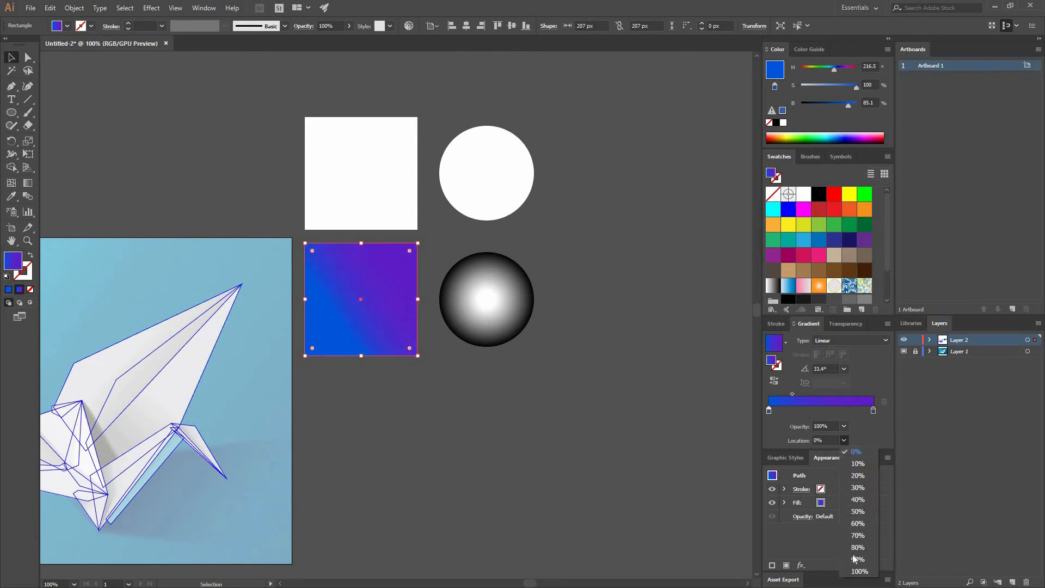
left_click(858, 571)
left_click(843, 440)
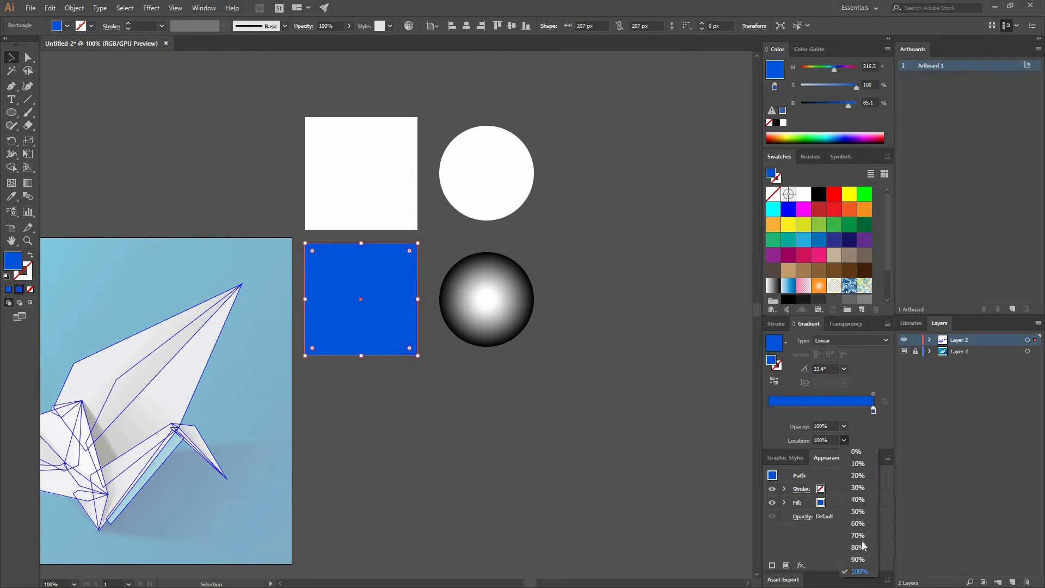
left_click(856, 451)
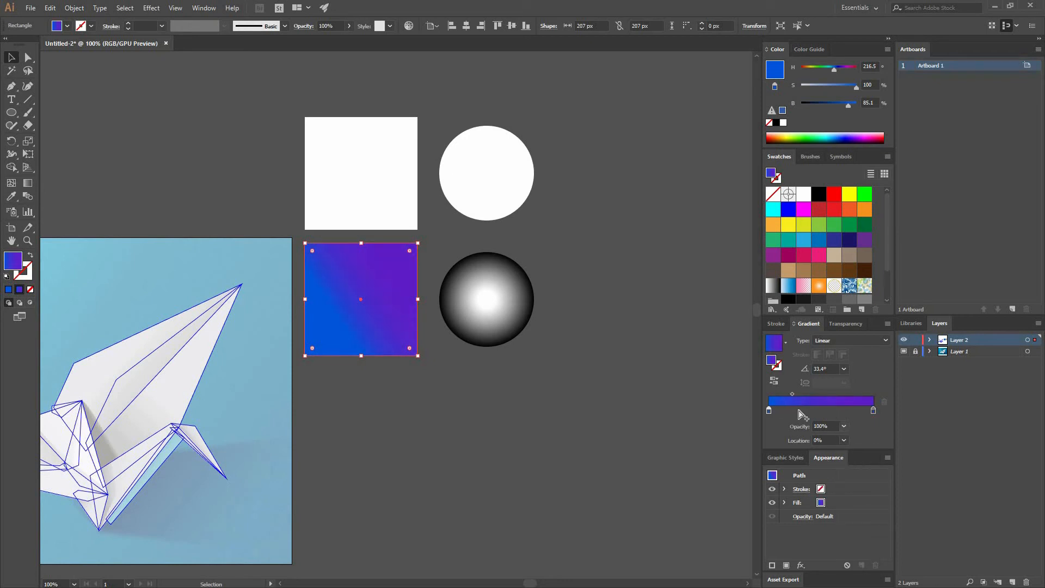
Set the blue stop's opacity to 20% and test the transparency by moving the square over the lower circle, undoing the moves
left_click(843, 426)
left_click(864, 461)
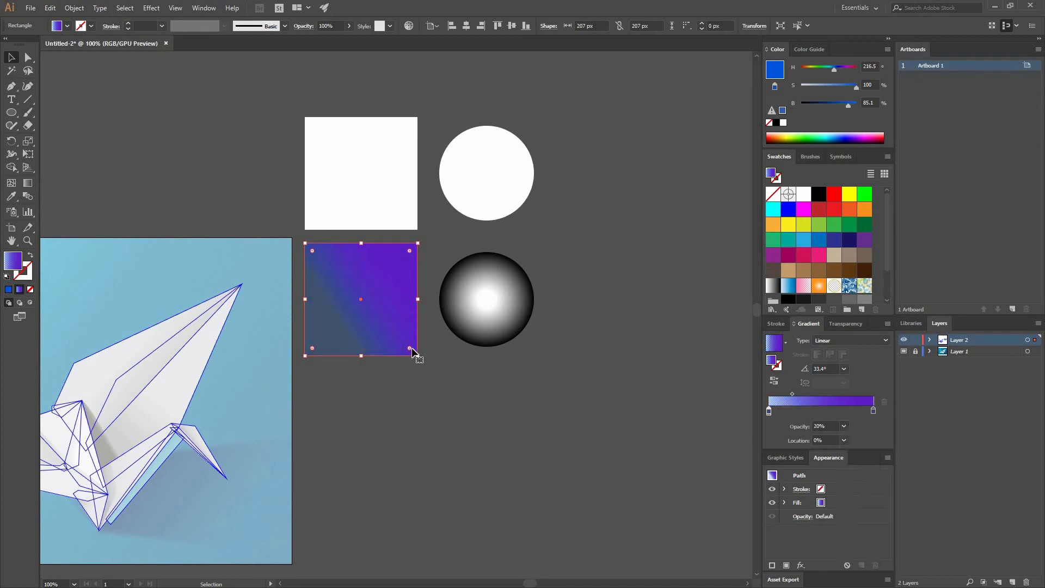
left_click_drag(407, 341, 495, 301)
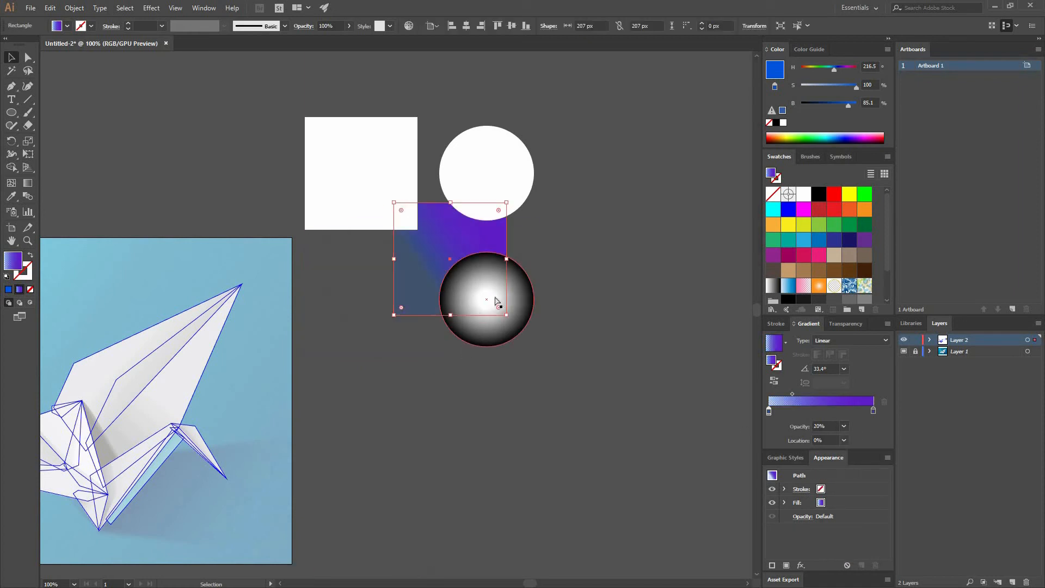
key("ctrl+x")
key("ctrl+z")
key("ctrl+z")
left_click(406, 411)
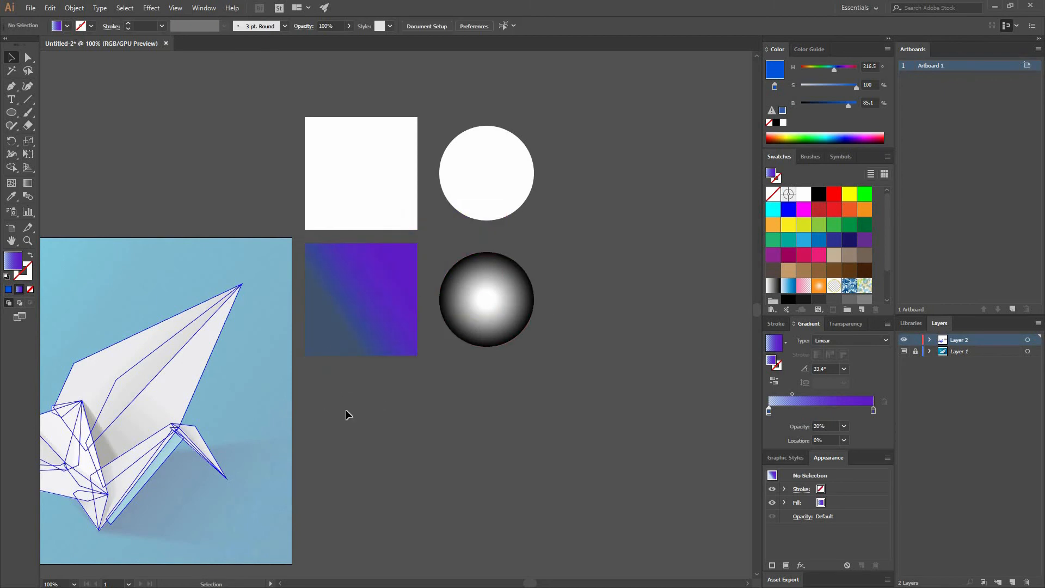
left_click_drag(381, 308, 422, 282)
key("ctrl+z")
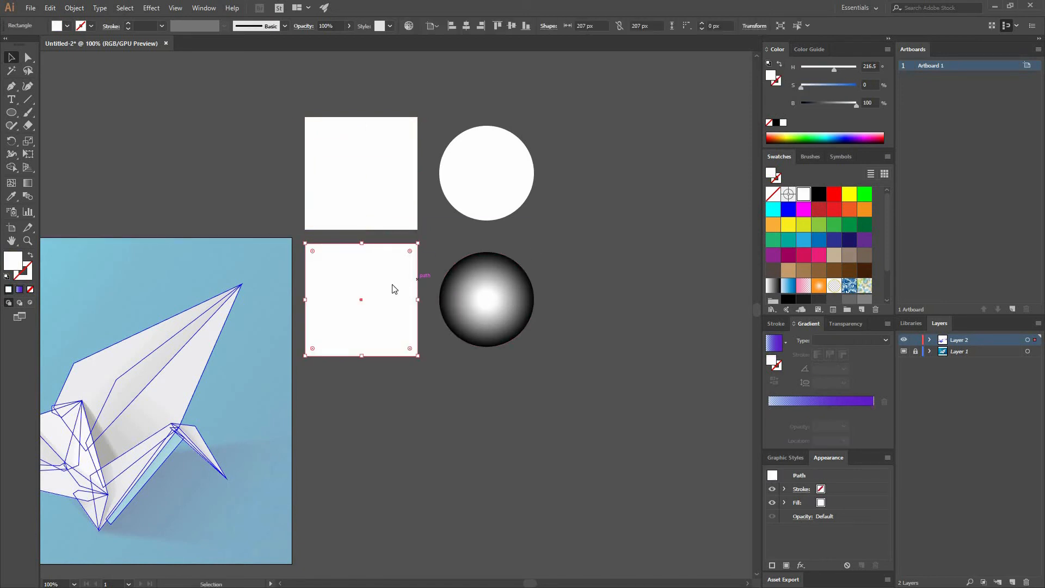
Send the white square copy behind the gradient square, move the gradient square off it to compare the transparency, and undo everything including the copy
right_click(394, 287)
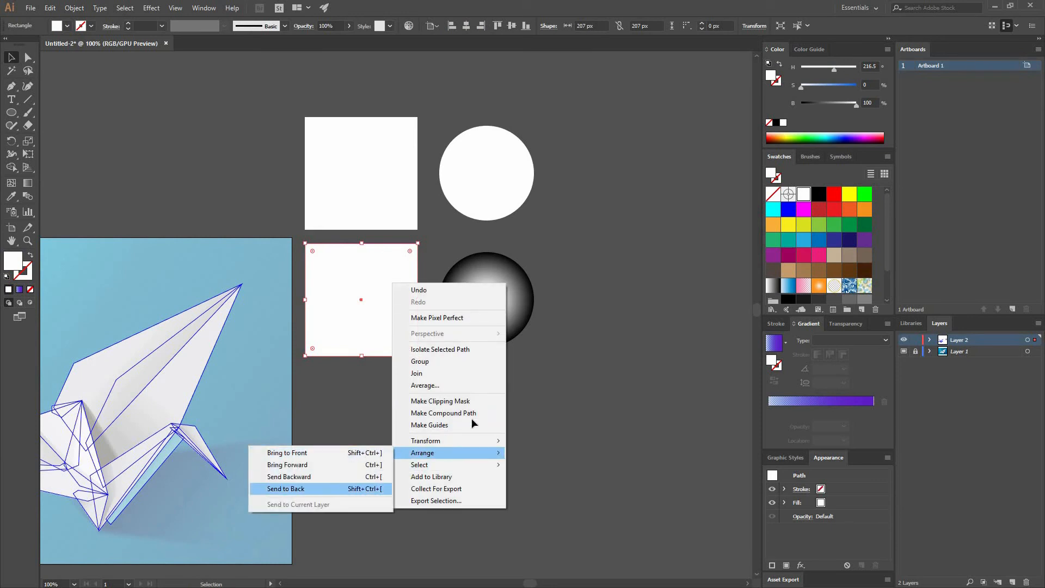
left_click(286, 488)
left_click(354, 375)
left_click_drag(376, 324, 480, 288)
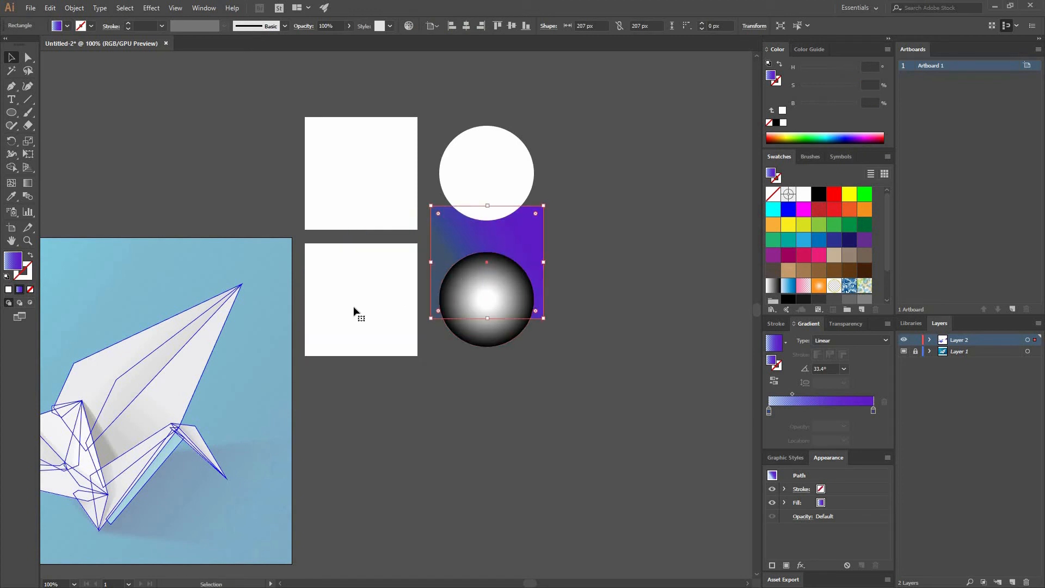
key("ctrl+z")
key("ctrl+z")
left_click_drag(395, 317, 399, 352)
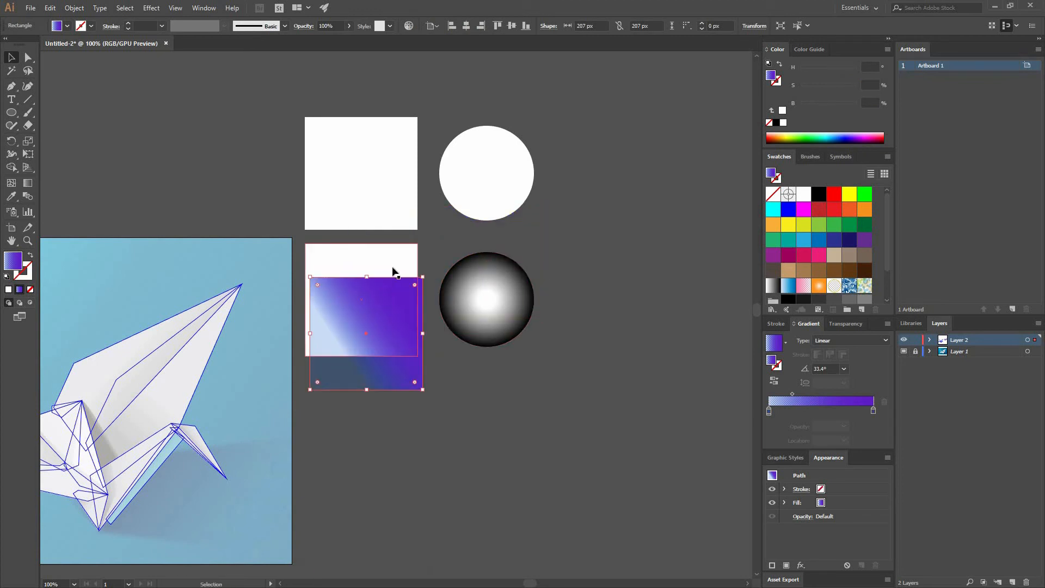
key("ctrl+z")
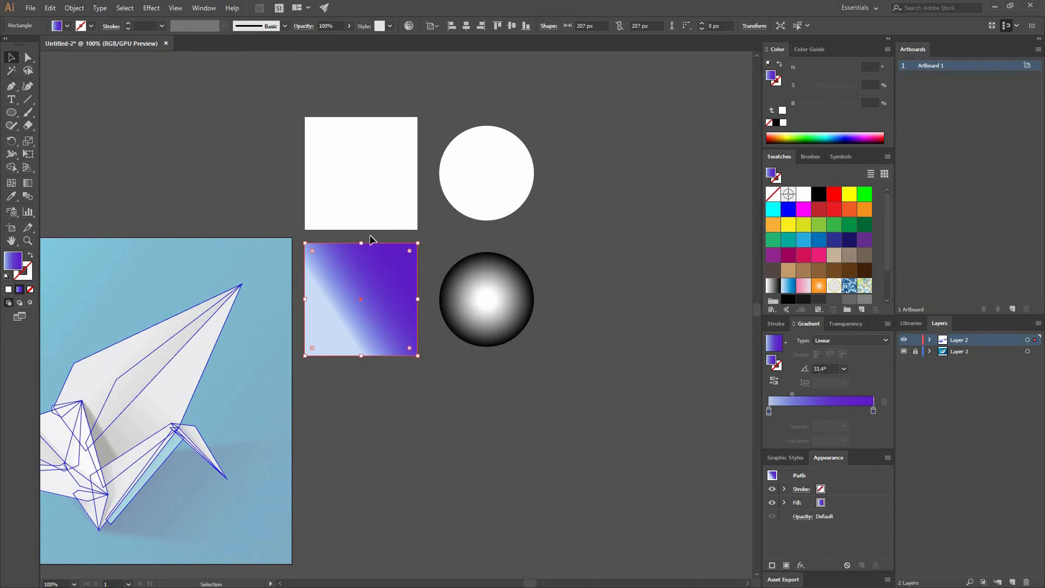
key("ctrl+z")
key("ctrl+z")
Set the opacity of the lower square's blue stop to 0% and deselect the square
left_click(397, 307)
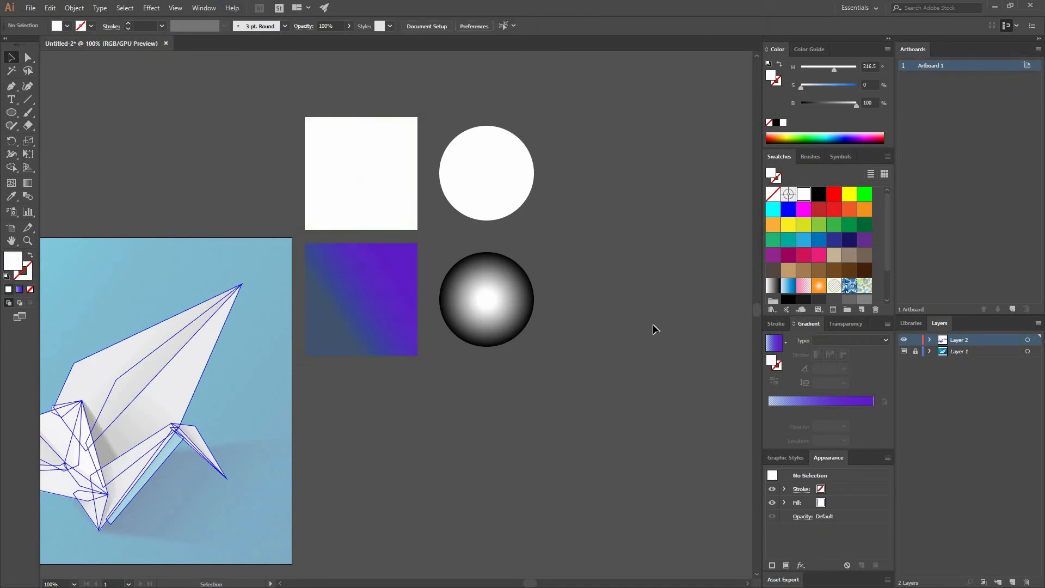
left_click(768, 411)
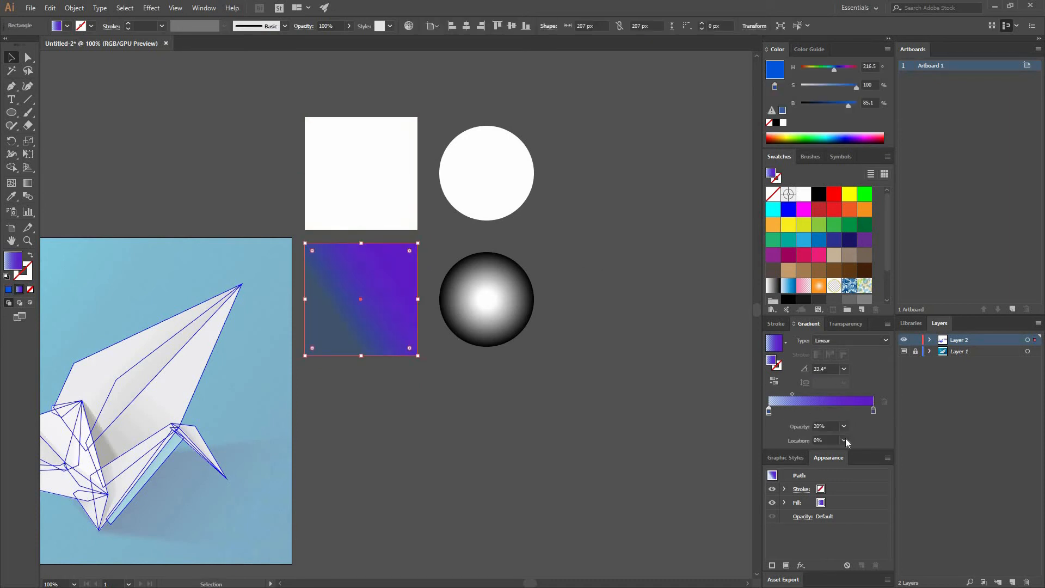
left_click(844, 426)
left_click(858, 440)
left_click(389, 392)
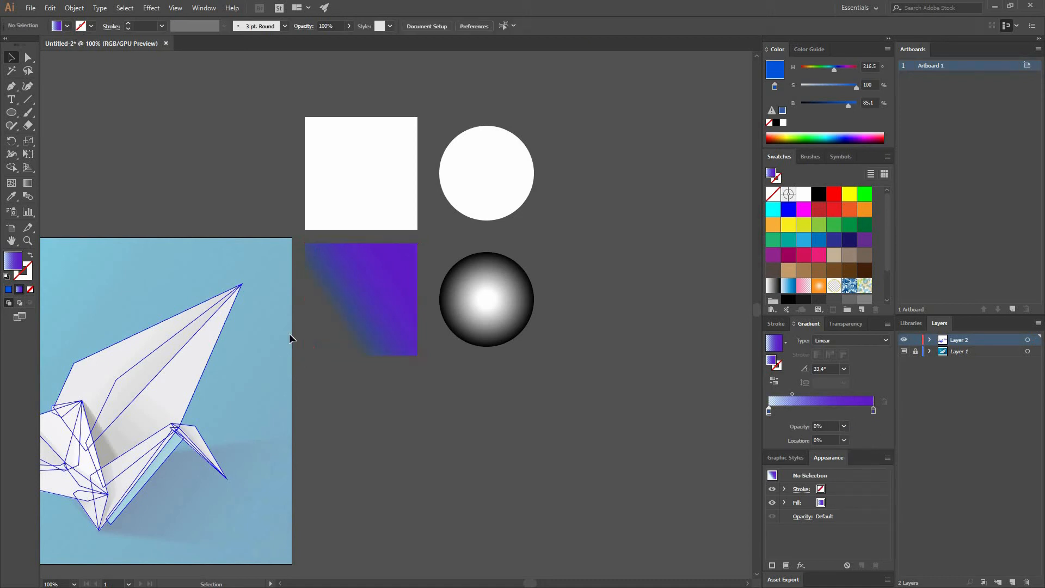
Move the midpoint of the lower square's gradient to a location of about 44.92%, and deselect the square
left_click(315, 348)
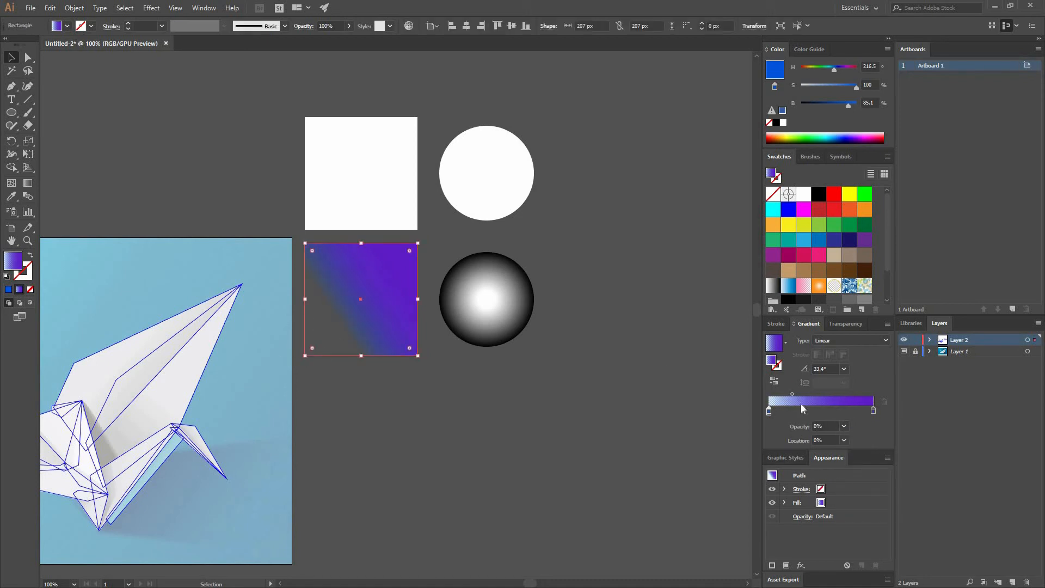
left_click_drag(820, 394, 815, 393)
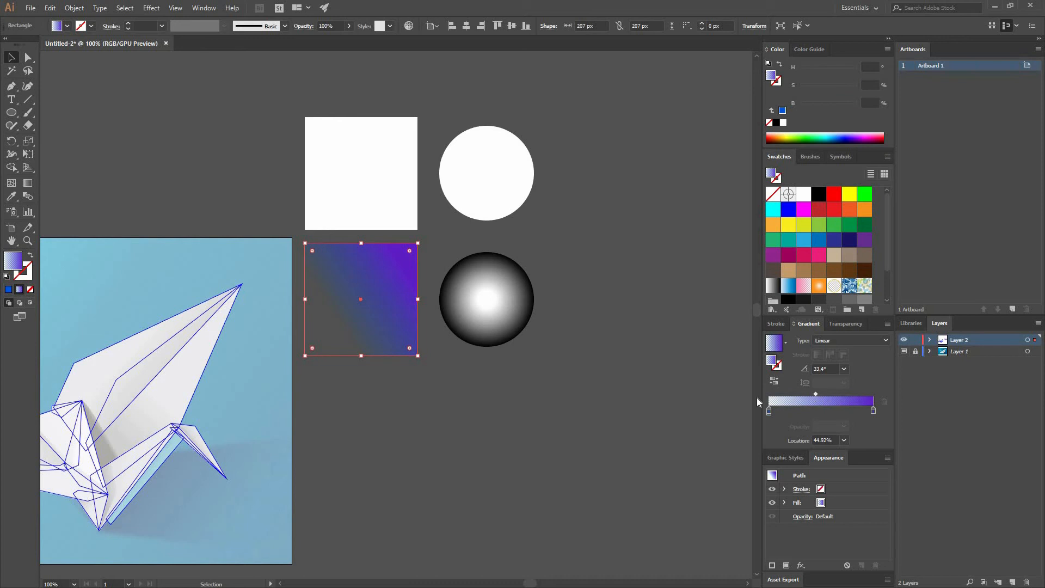
left_click(425, 361)
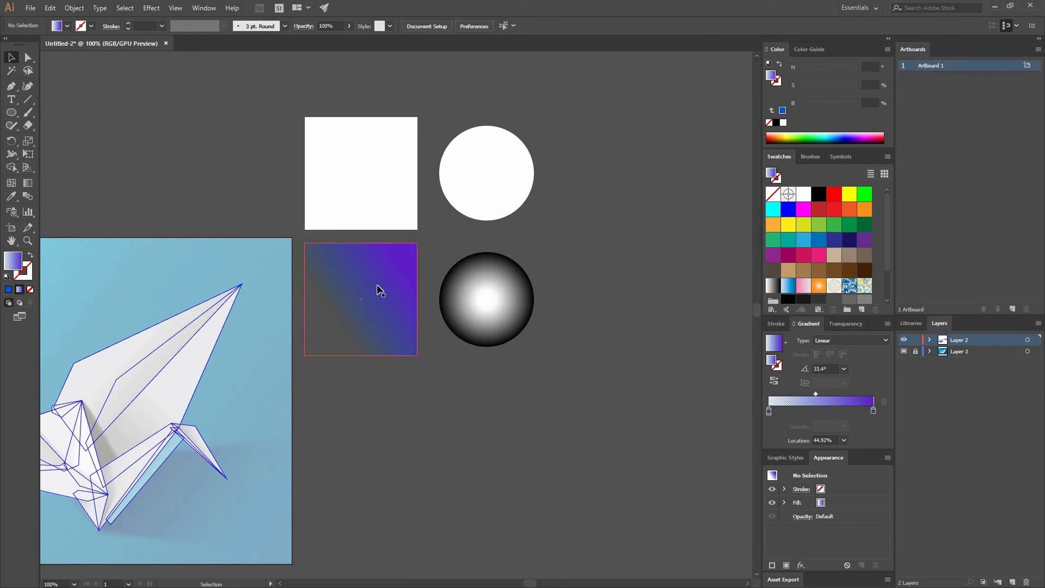
Try an opacity of 20% on the white stop of the lower circle's radial gradient, and return it to 100%
left_click(521, 302)
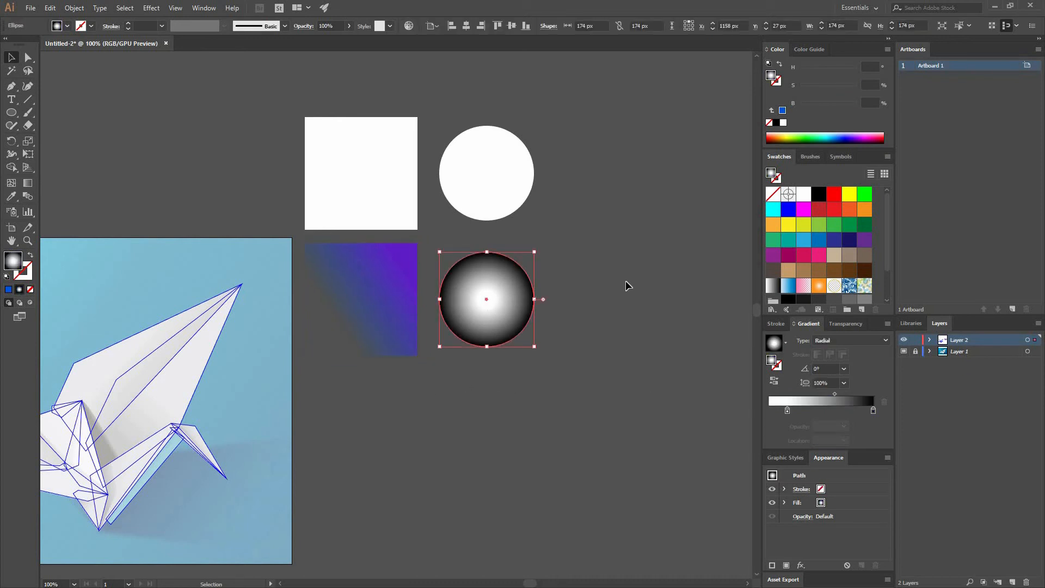
left_click(787, 411)
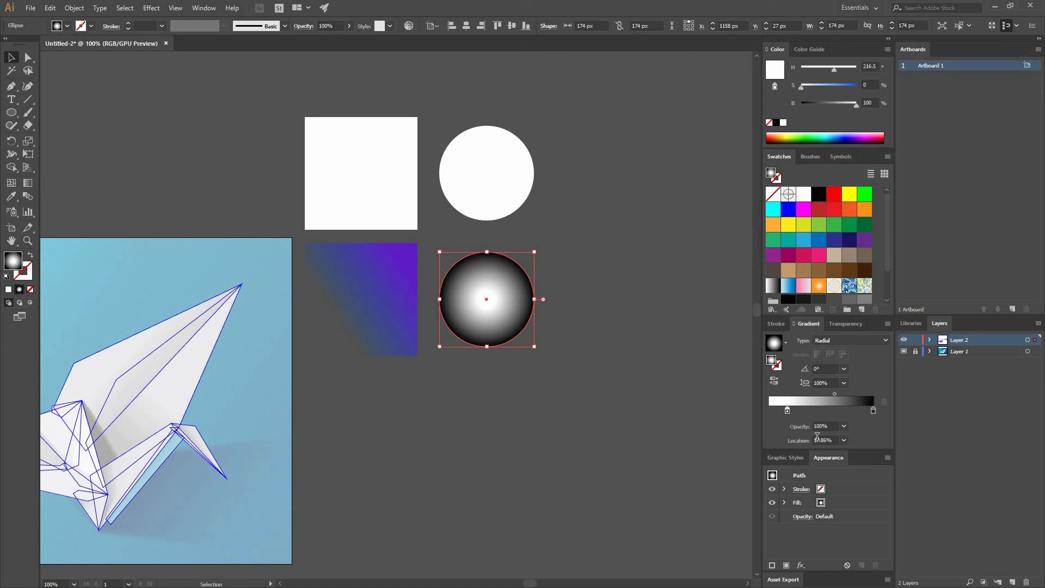
left_click(843, 427)
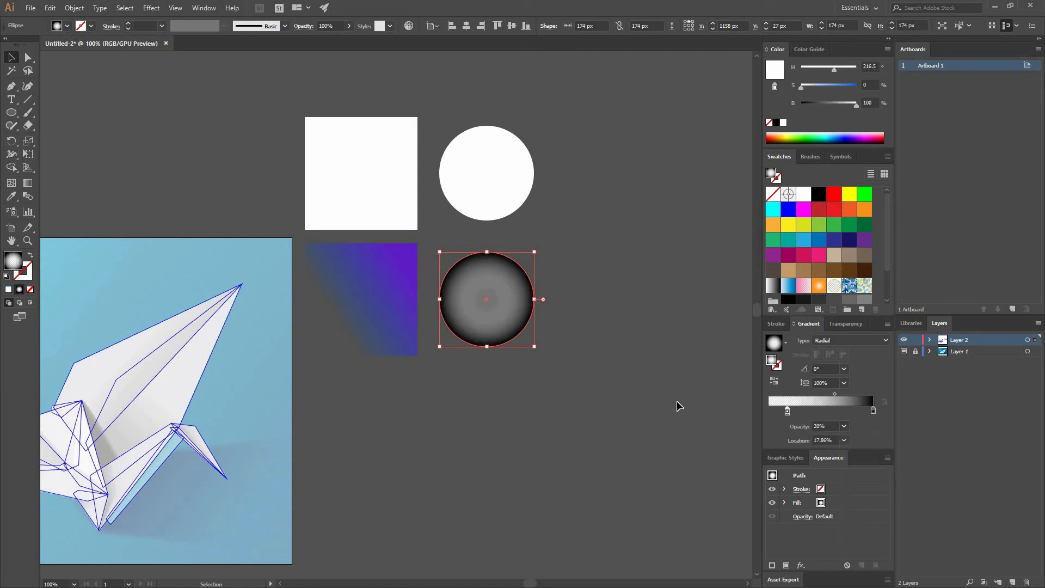
left_click(844, 369)
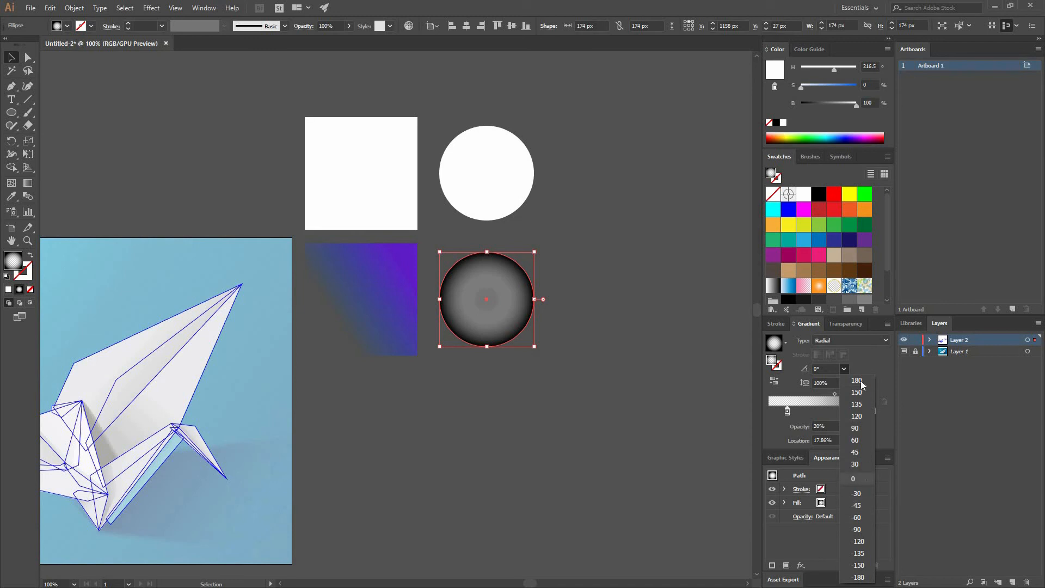
left_click(844, 427)
left_click(844, 428)
left_click(859, 557)
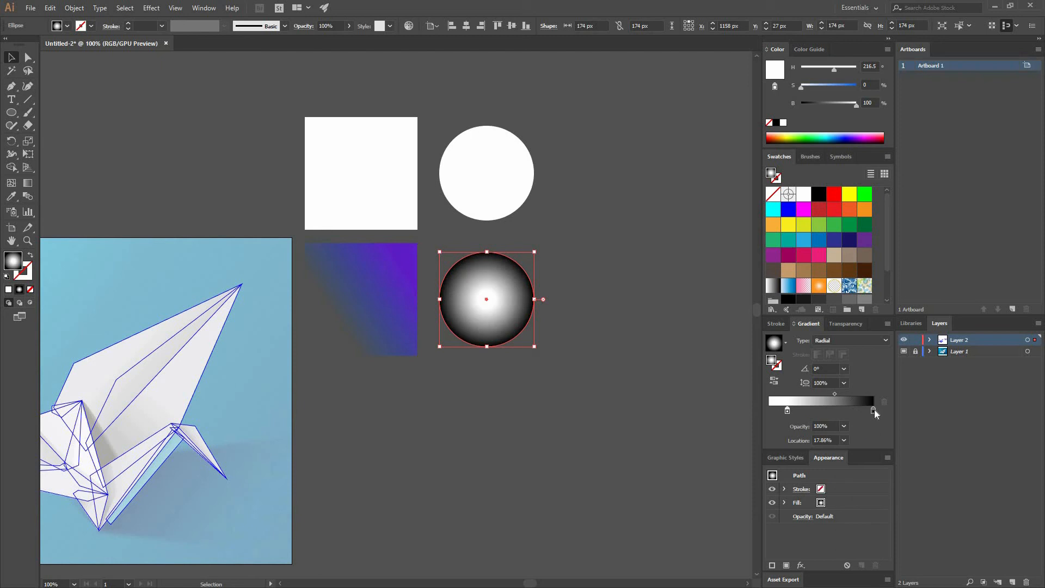
Set the opacity of the black outer stop in the lower circle's gradient to 0%, and deselect the circle
left_click(873, 410)
left_click(842, 427)
left_click(858, 439)
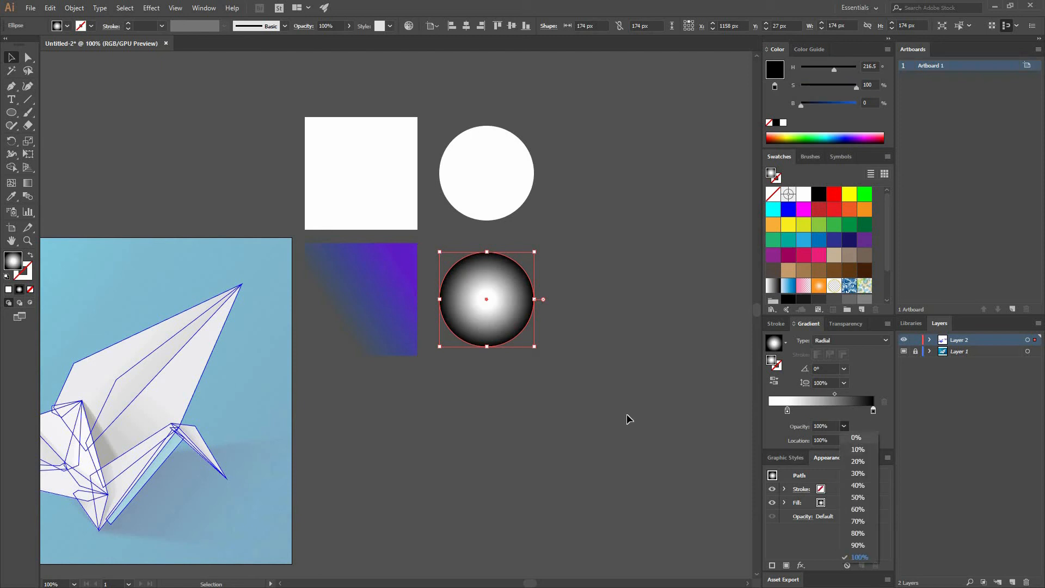
left_click(565, 394)
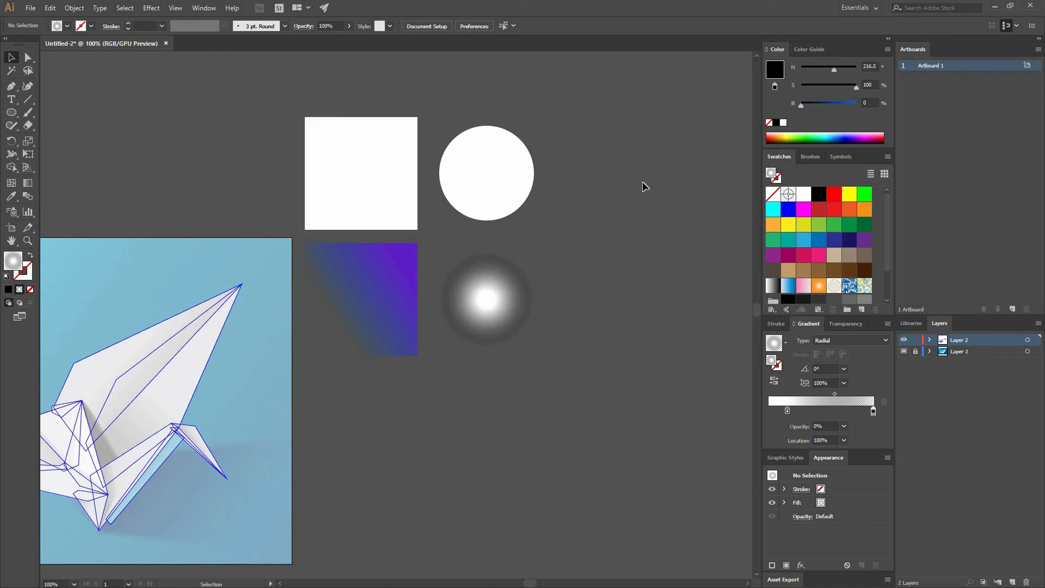
Apply the white-to-transparent gradient to the upper square and change its type to Linear
left_click(390, 146)
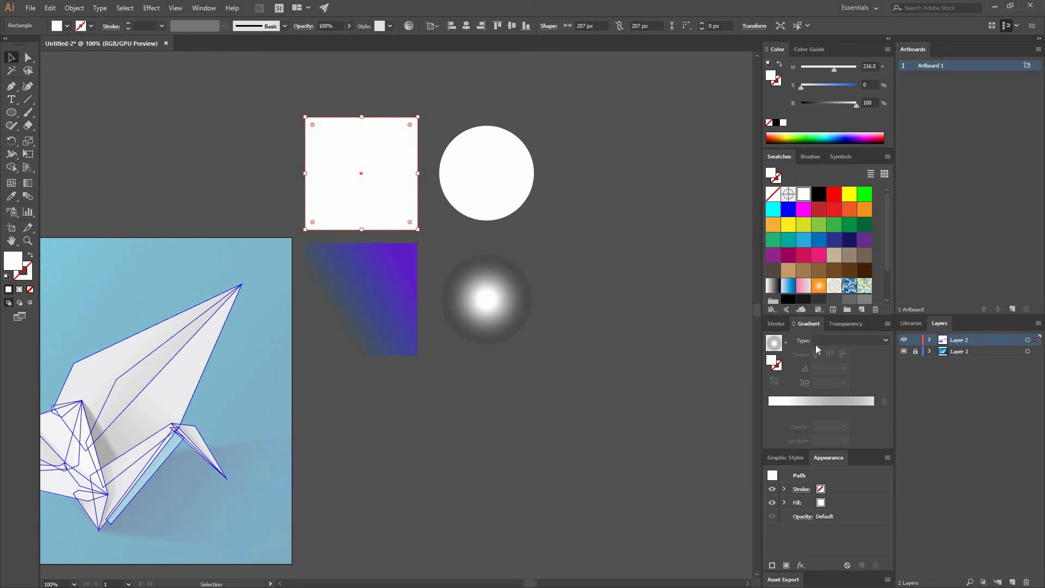
left_click(778, 346)
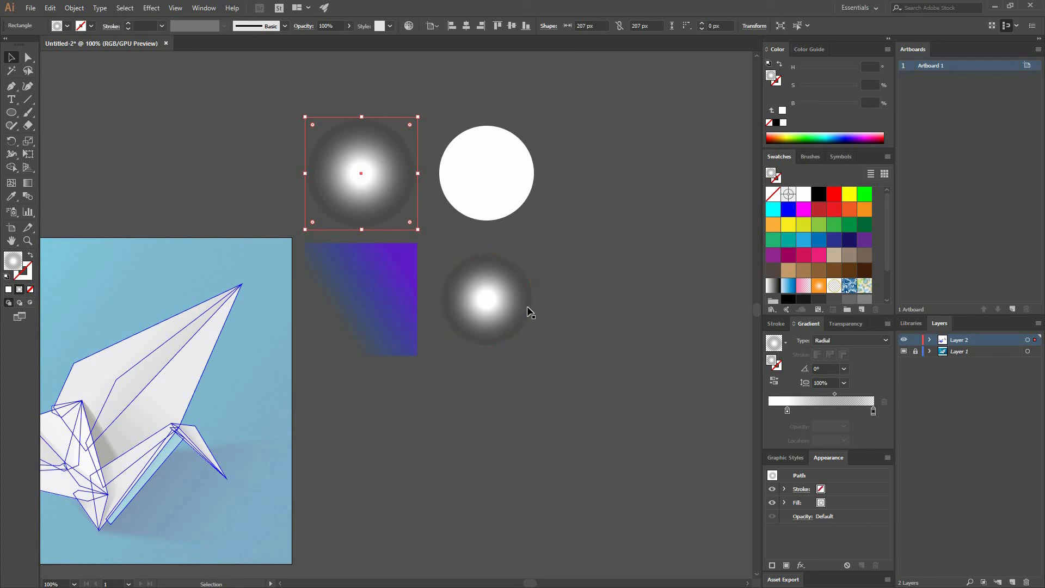
left_click(885, 340)
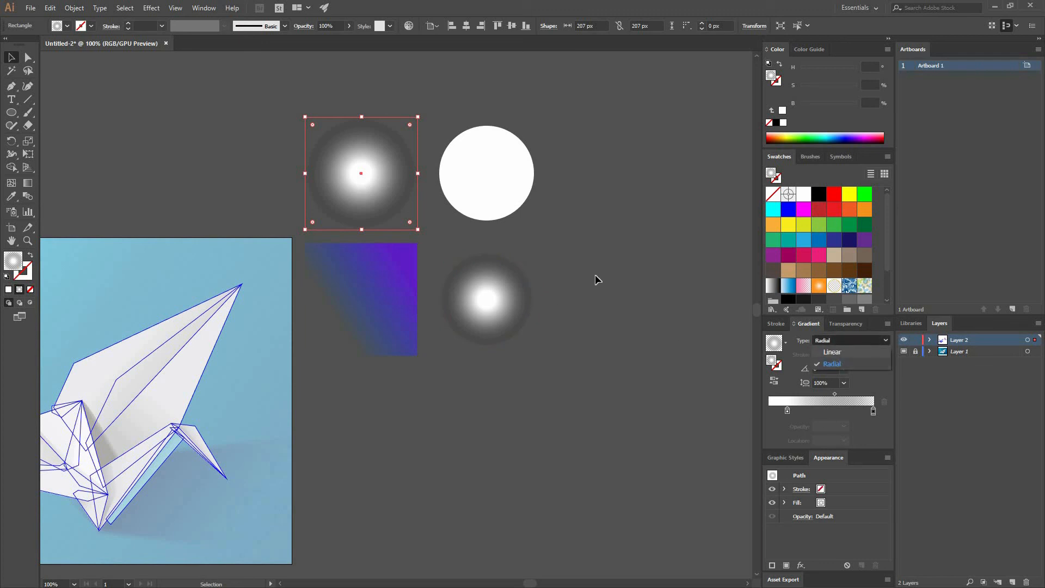
left_click(844, 352)
left_click(273, 166)
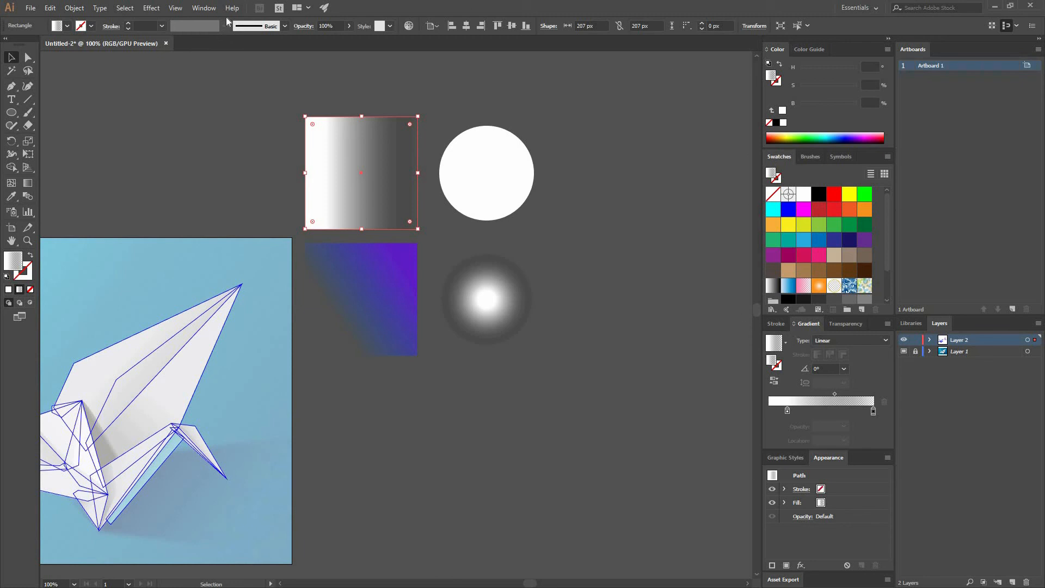
Replace the upper square's white-to-transparent gradient colors with color swatches, adding medium and dark green stops and removing the white stop
left_click(202, 8)
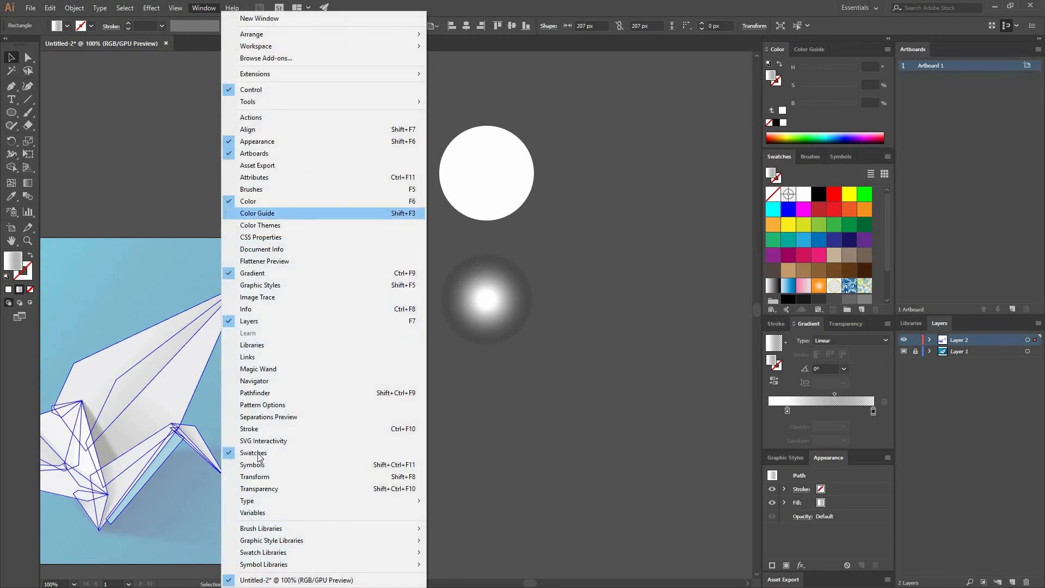
left_click(834, 225)
scroll(842, 298, "down", 1)
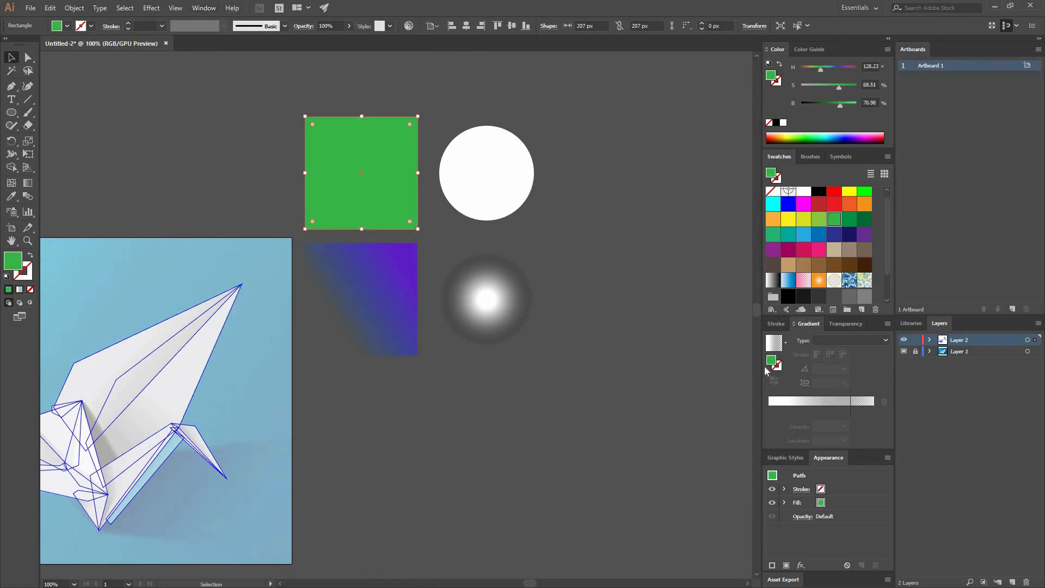
left_click(850, 411)
left_click_drag(849, 221, 831, 405)
left_click_drag(866, 219, 879, 449)
left_click_drag(787, 413, 766, 455)
Space the upper square's gradient stops from yellow through green to dark green, with the medium green stop at 72.7%
left_click_drag(830, 412, 781, 412)
left_click_drag(863, 410, 873, 410)
left_click_drag(809, 411, 850, 412)
left_click_drag(769, 412, 845, 411)
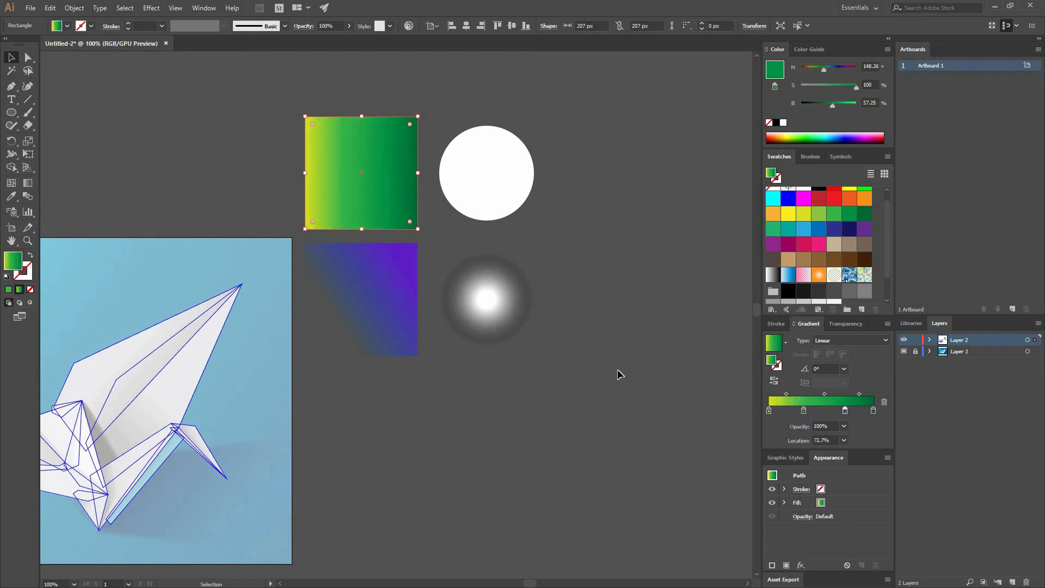
left_click(631, 341)
Set the angle of the upper square's green linear gradient to 60° and deselect the square
left_click(390, 176)
left_click(844, 370)
left_click(856, 439)
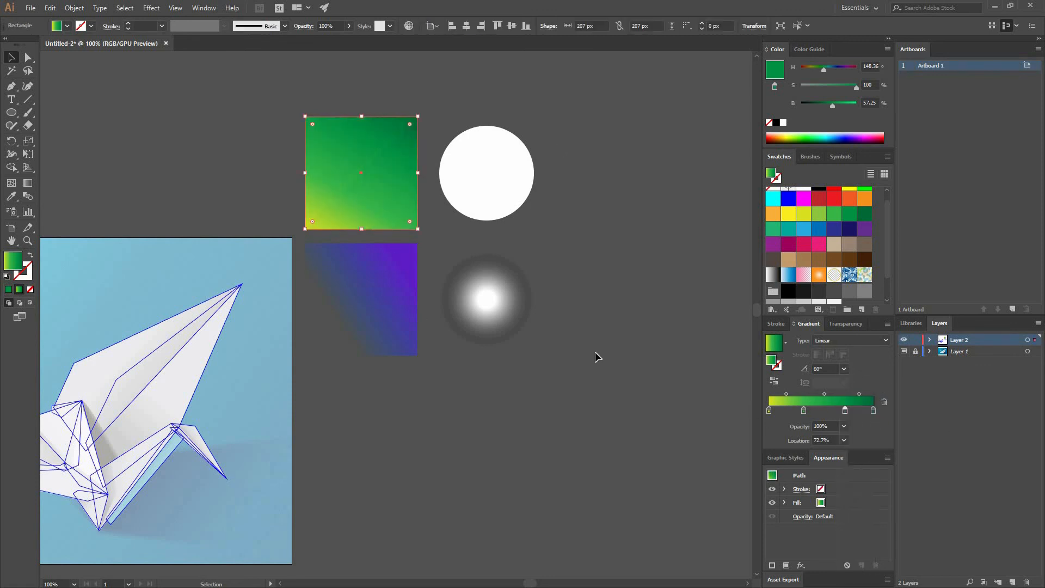
left_click(654, 335)
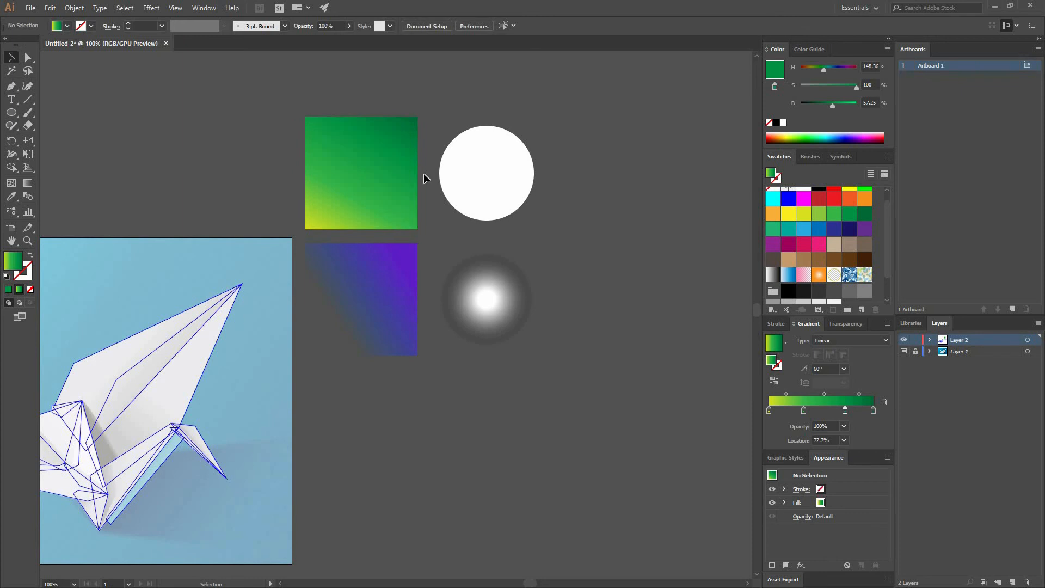